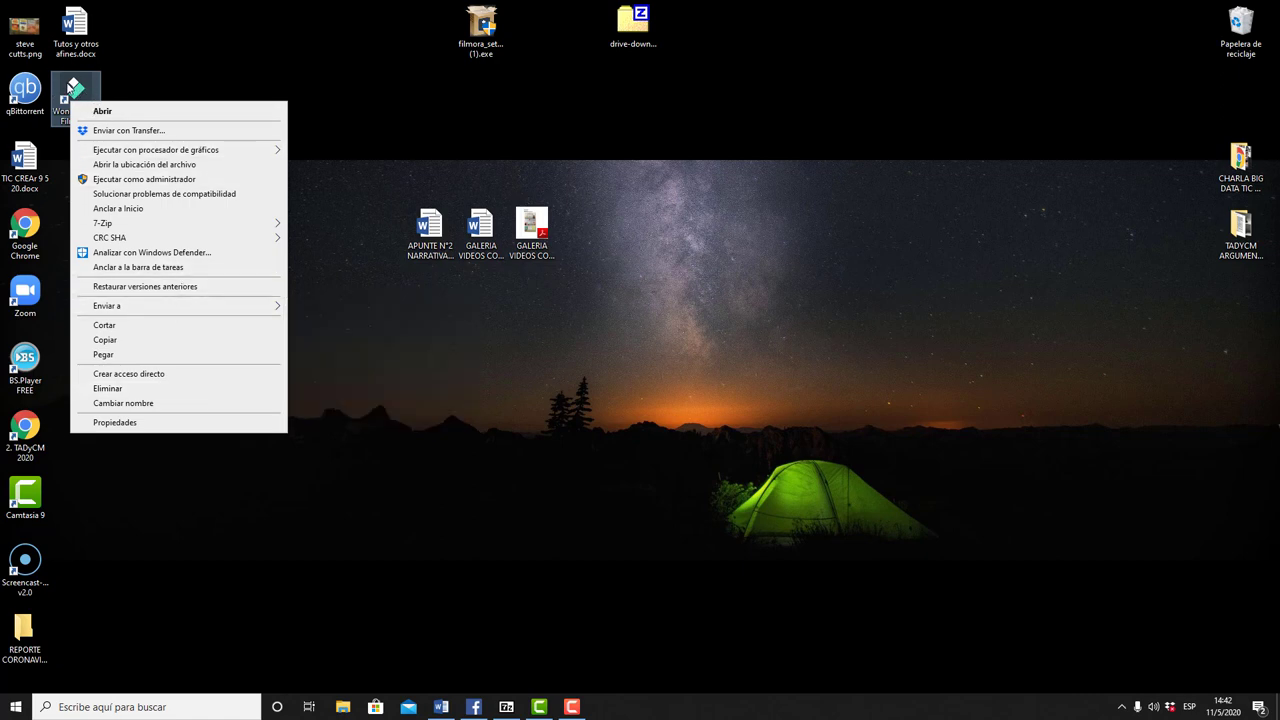
# View the install folder behind the Wondershare Filmora9 desktop shortcut and close its window
pyautogui.click(178, 166)
pyautogui.rightClick(791, 361)
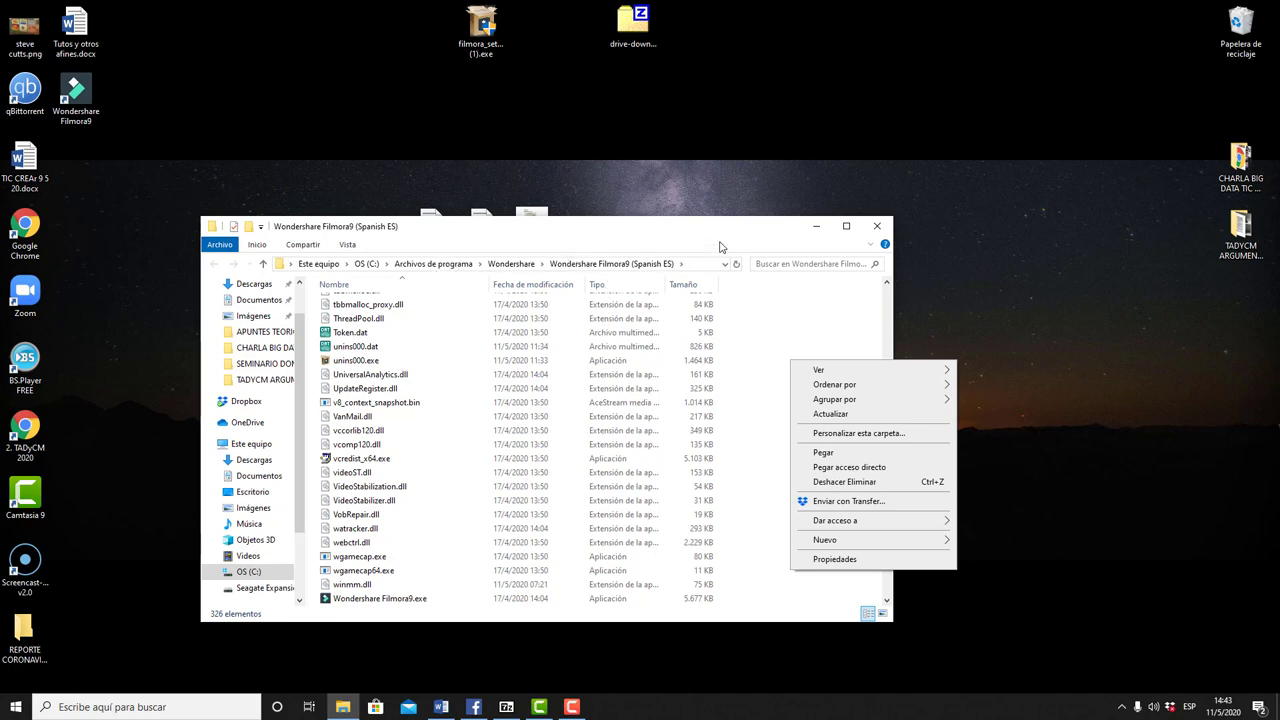
pyautogui.click(877, 226)
pyautogui.click(877, 226)
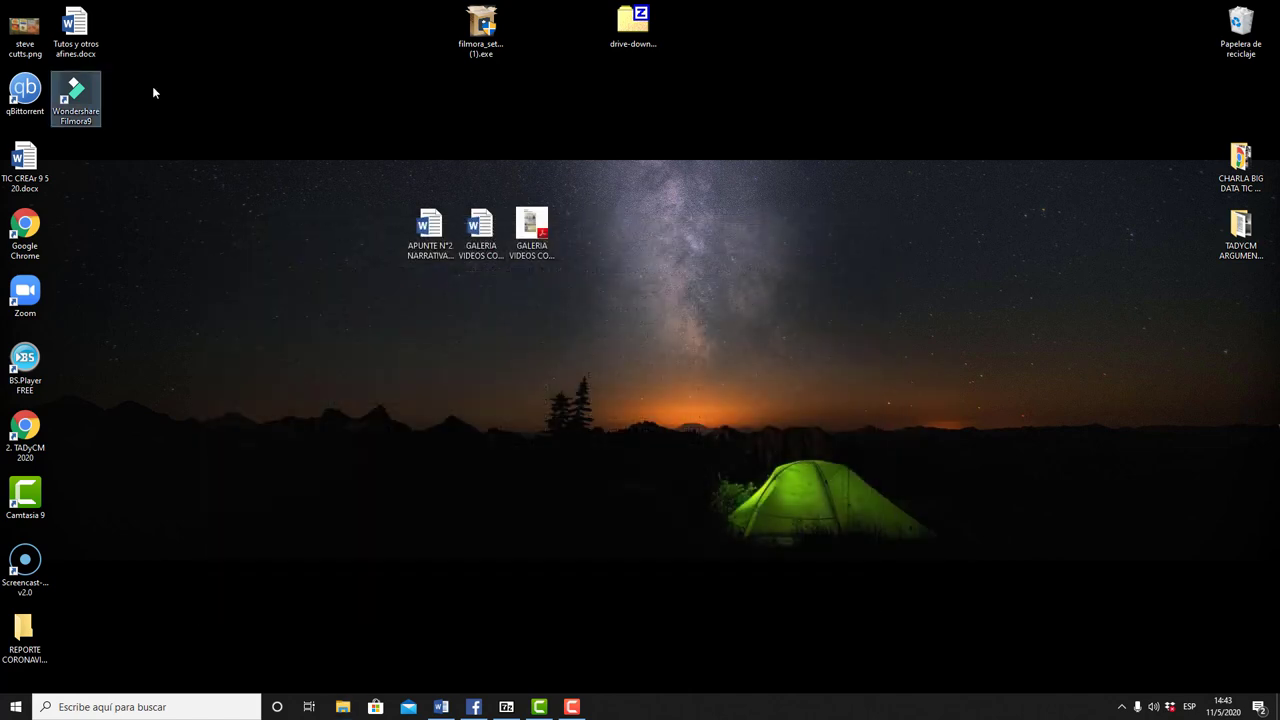
pyautogui.rightClick(78, 100)
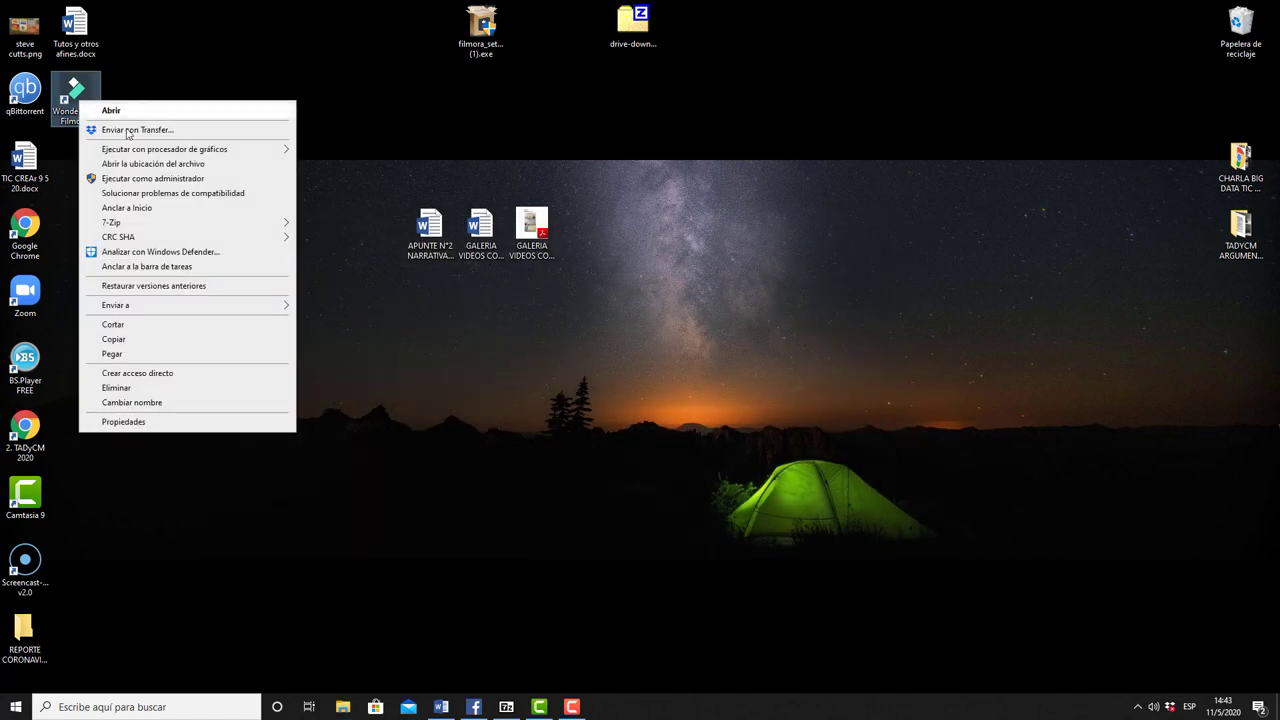
pyautogui.click(165, 164)
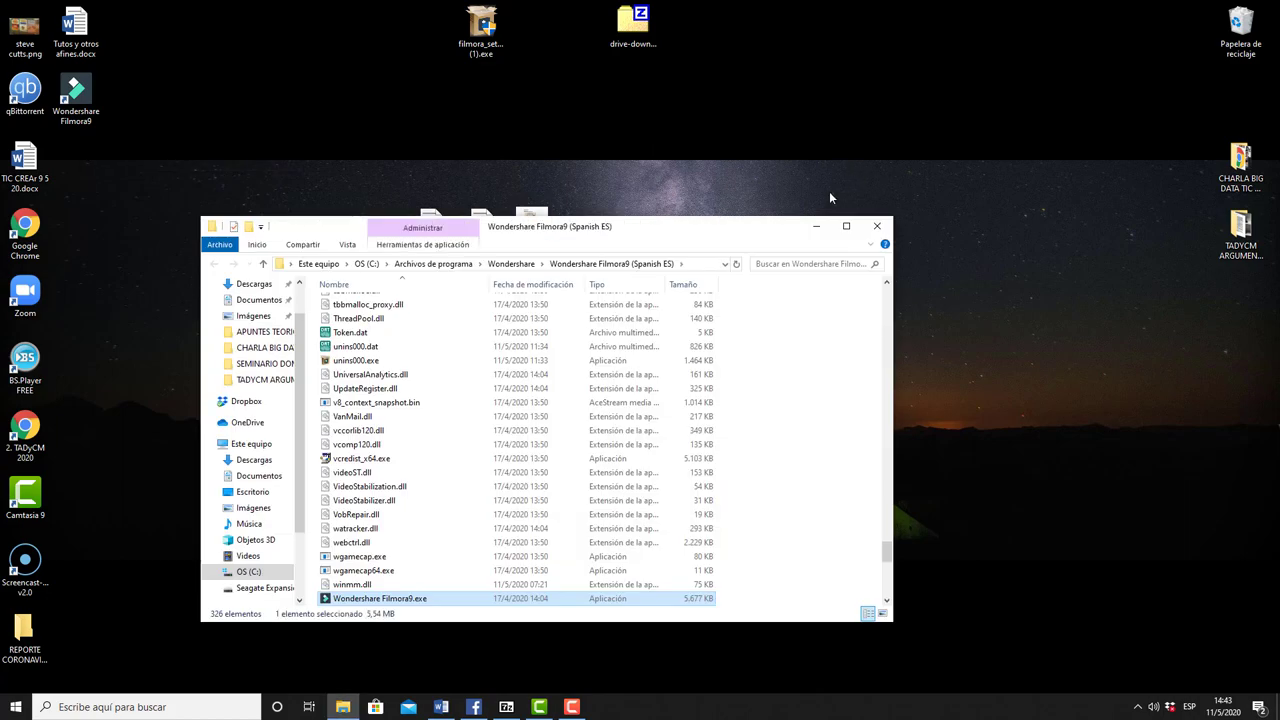
pyautogui.click(877, 226)
pyautogui.click(201, 143)
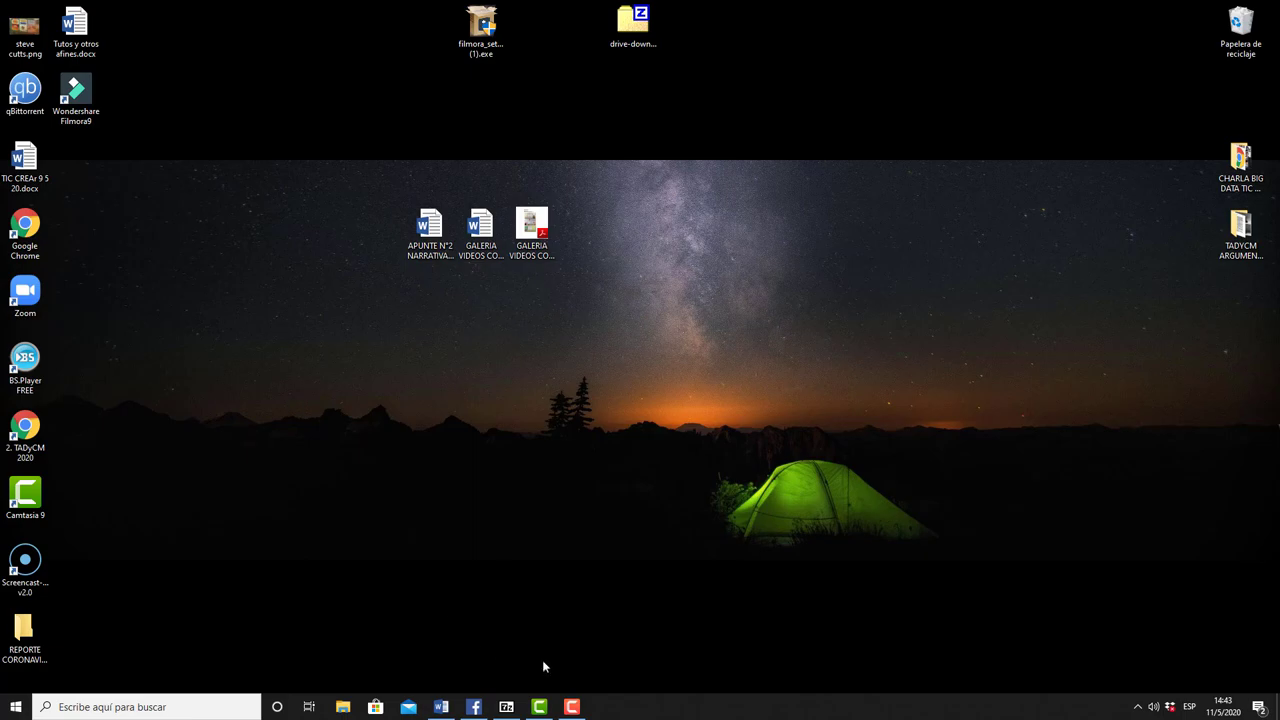
# Switch to Chrome and briefly play the Filmora installation video on YouTube, pausing it at 1:13
pyautogui.click(474, 707)
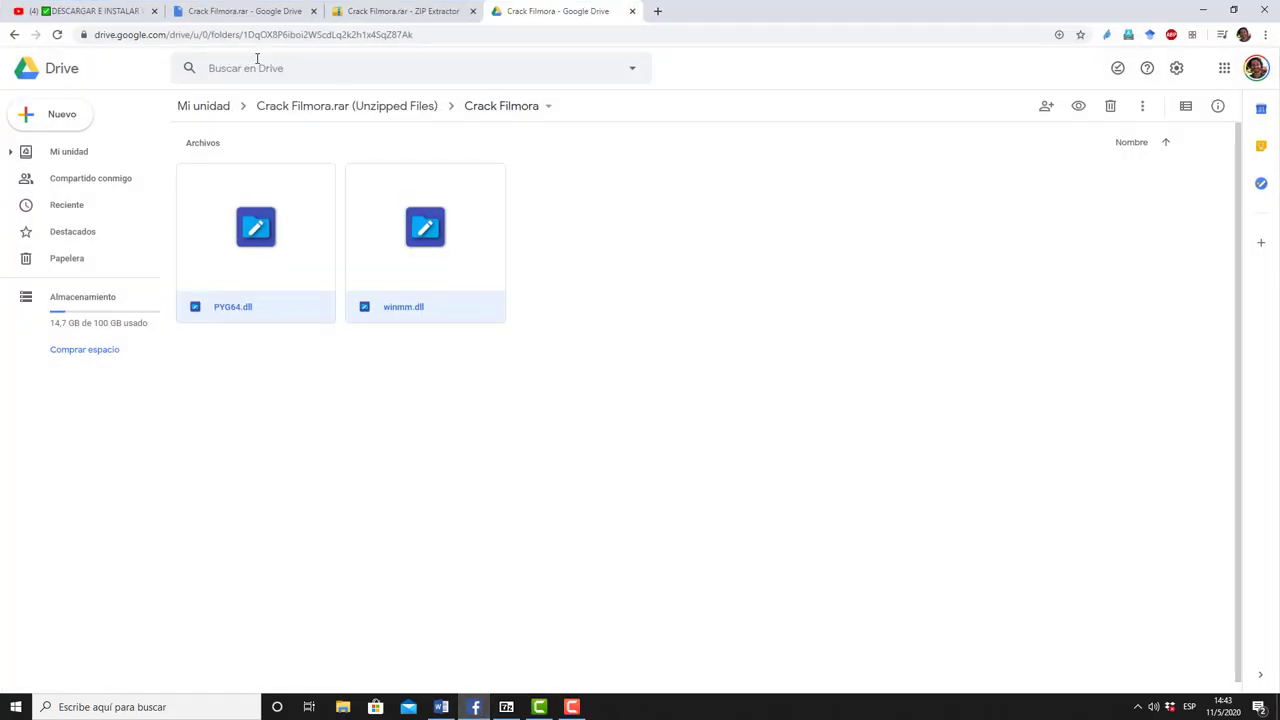
pyautogui.click(97, 15)
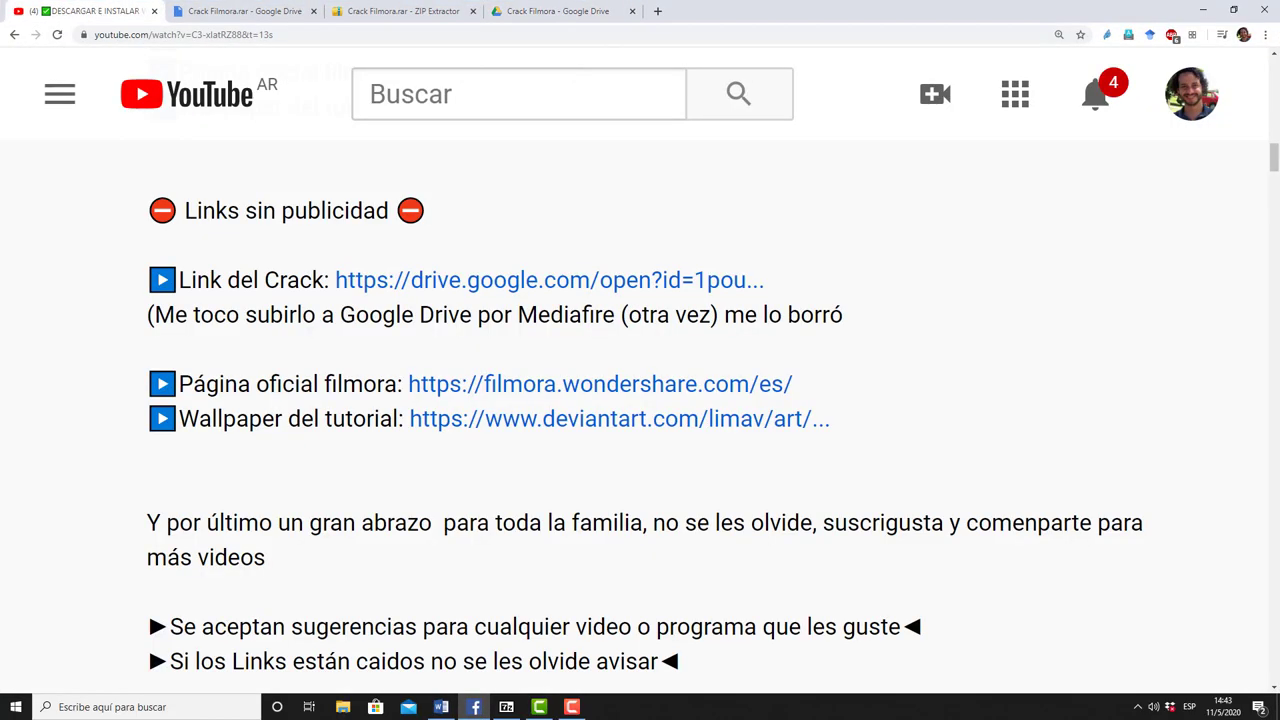
pyautogui.moveTo(1275, 157); pyautogui.dragTo(1275, 82)
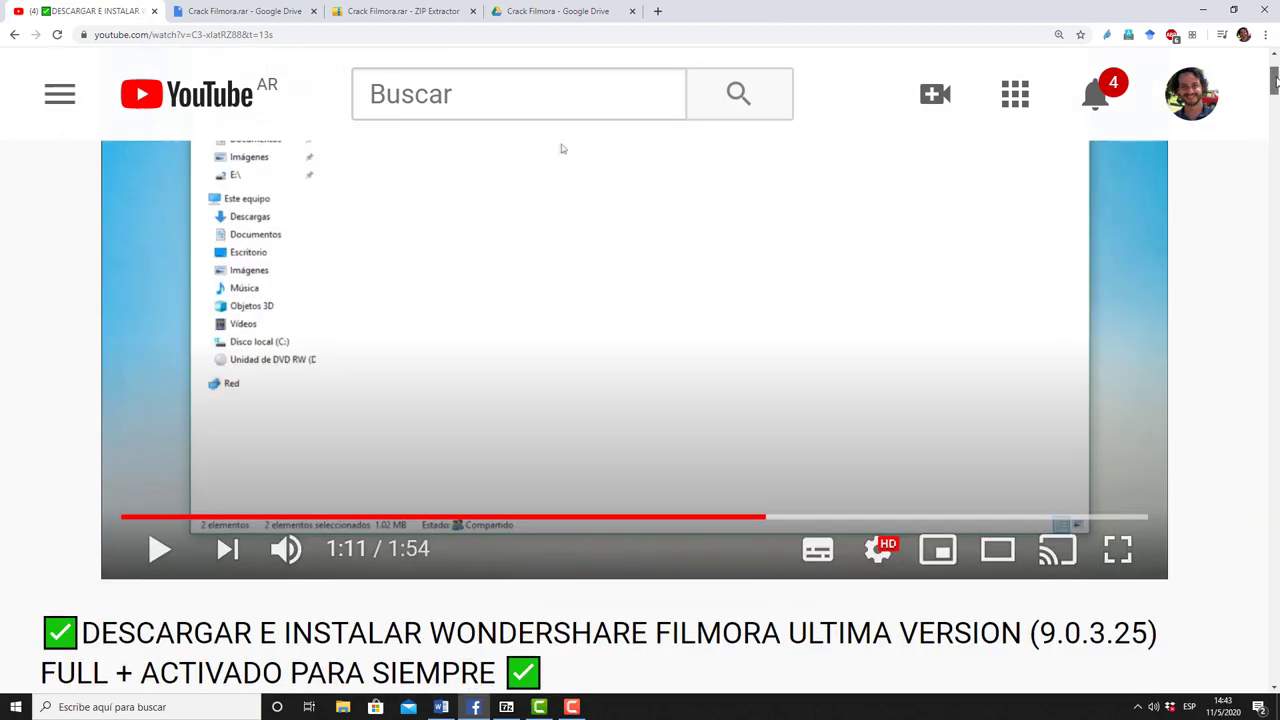
pyautogui.click(160, 552)
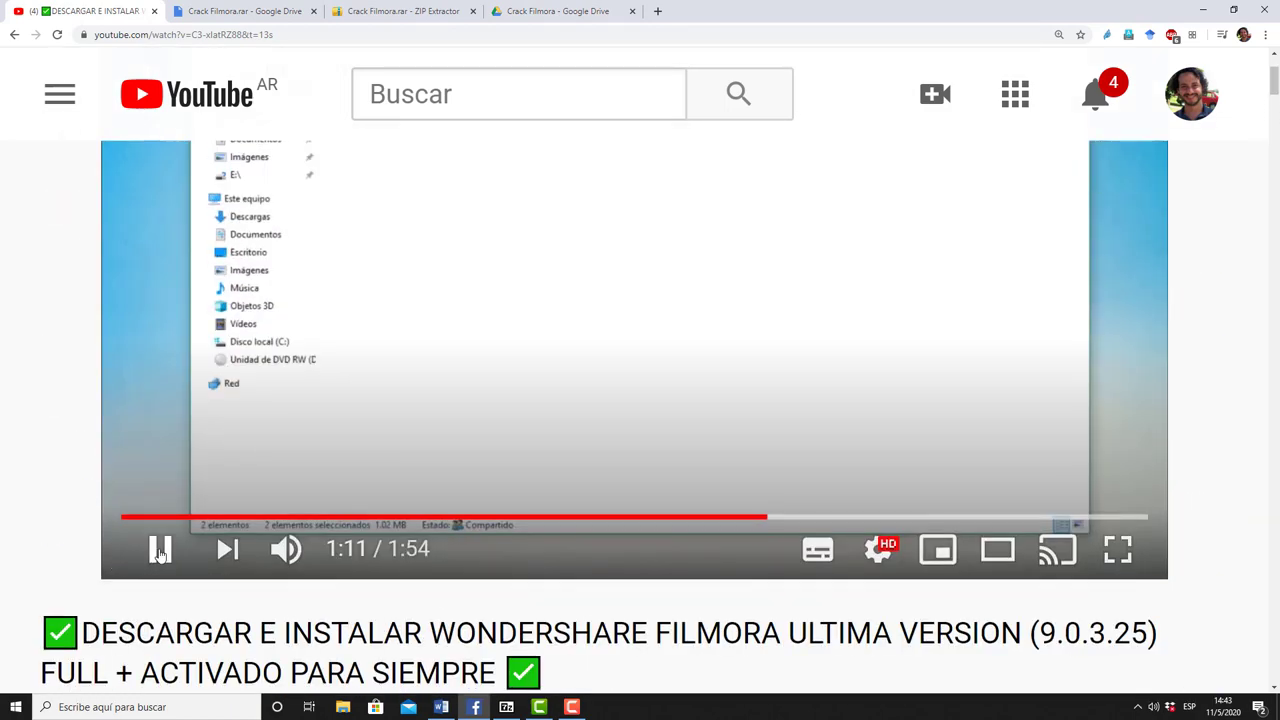
pyautogui.click(160, 552)
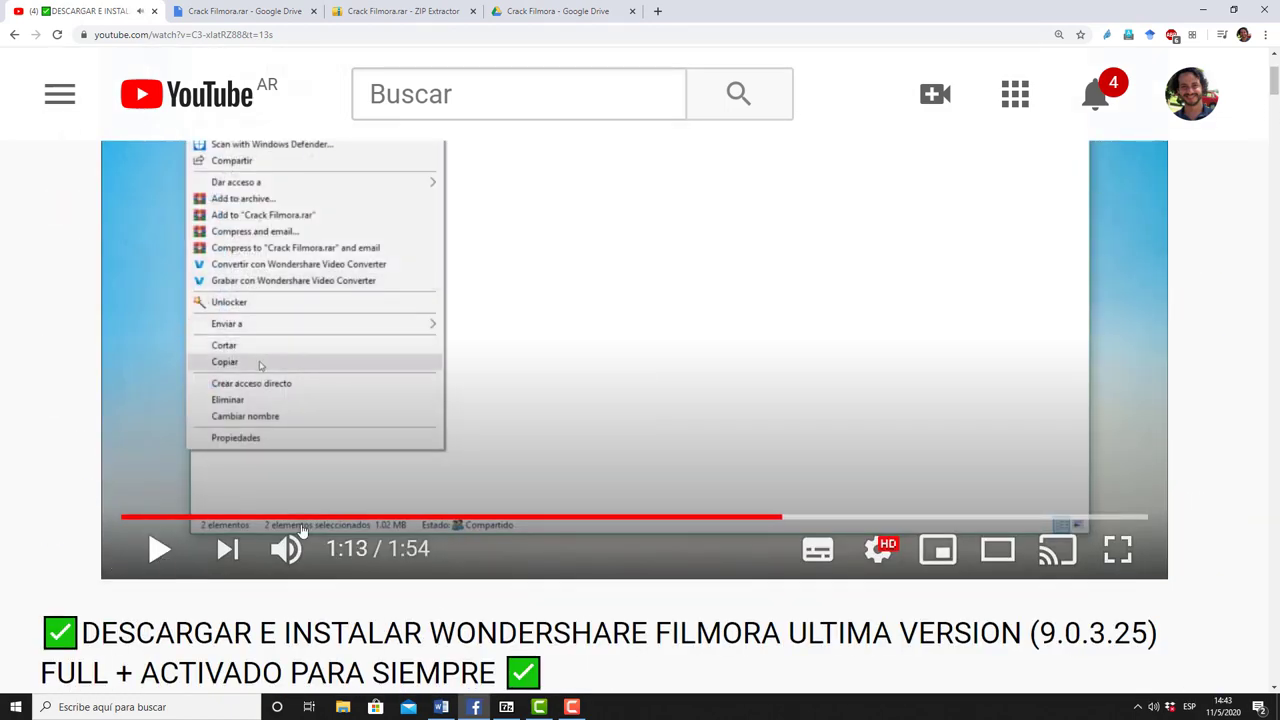
pyautogui.click(1202, 12)
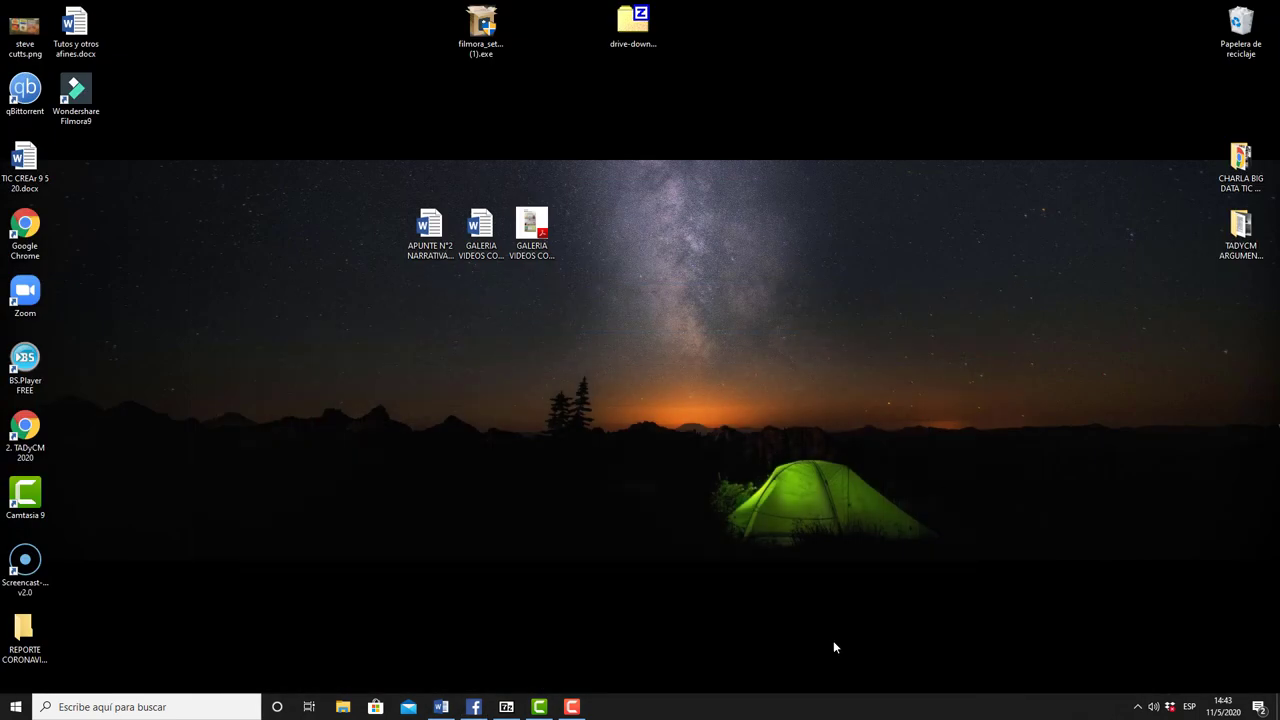
pyautogui.click(474, 707)
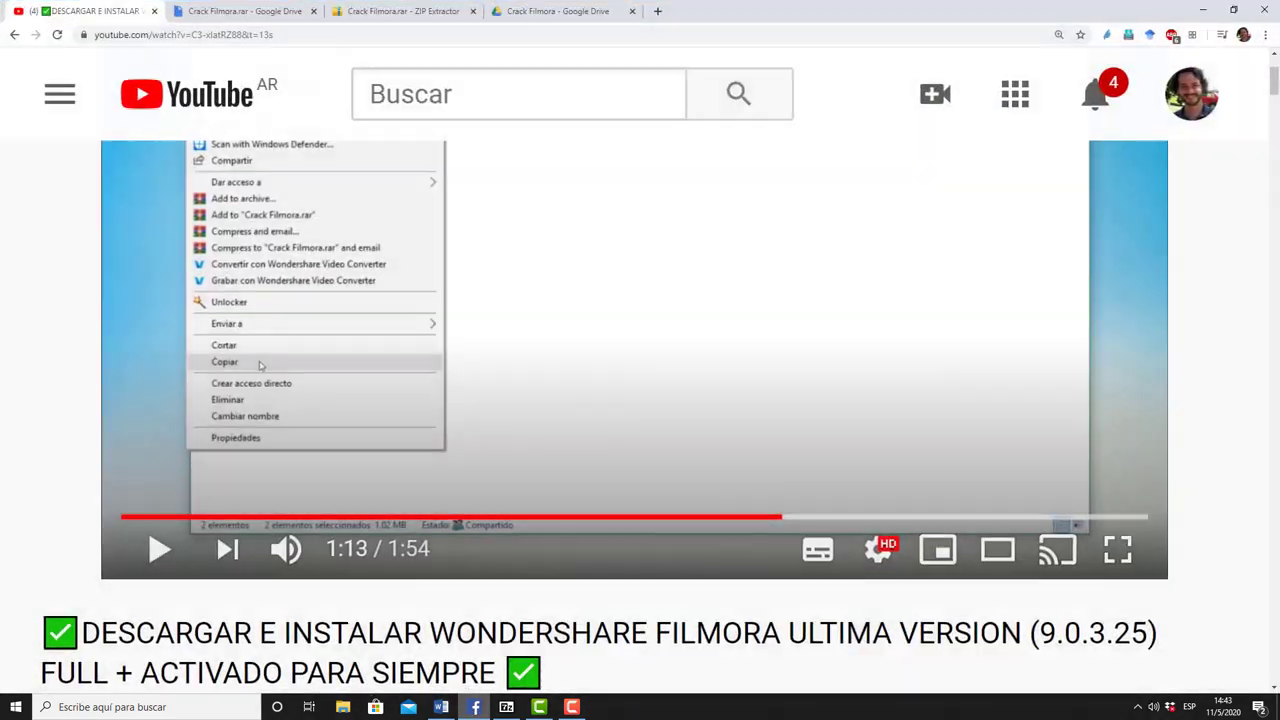
# Open the Google Drive crack link under "Links sin publicidad" in the video description and view the Crack Filmora folder inside Crack Filmora.rar
pyautogui.click(1276, 108)
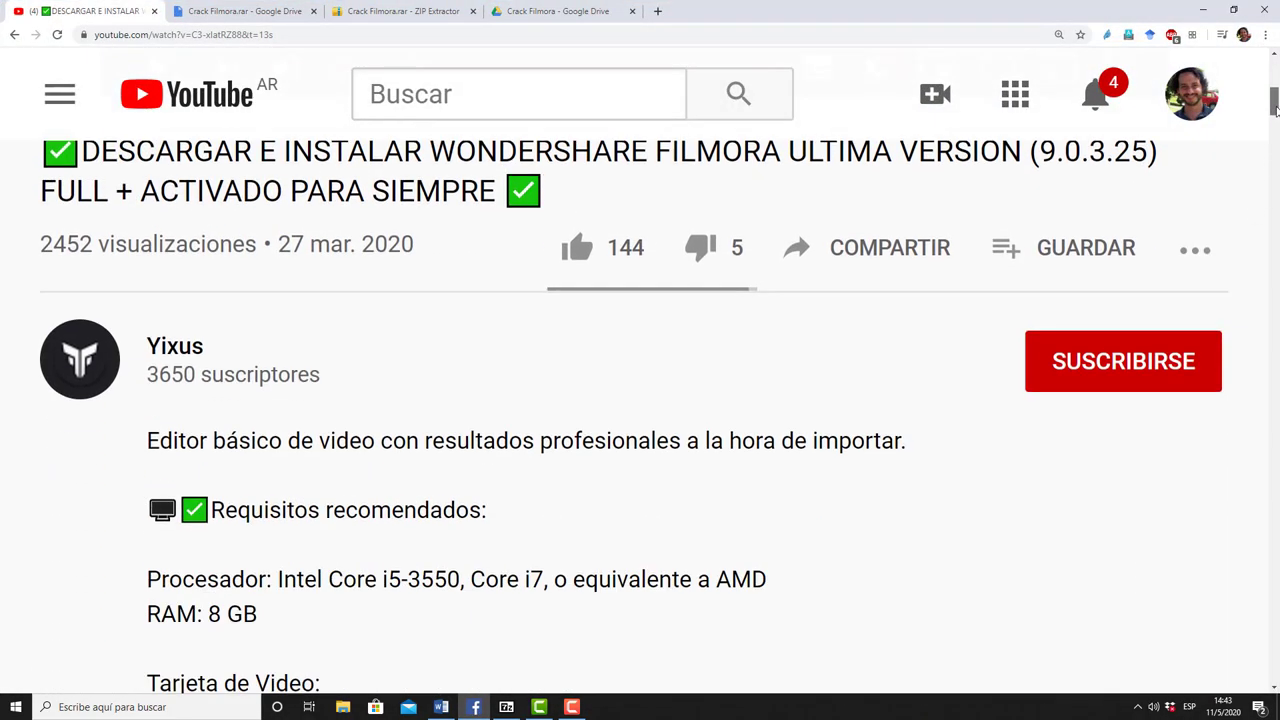
pyautogui.moveTo(1276, 110); pyautogui.dragTo(1276, 120)
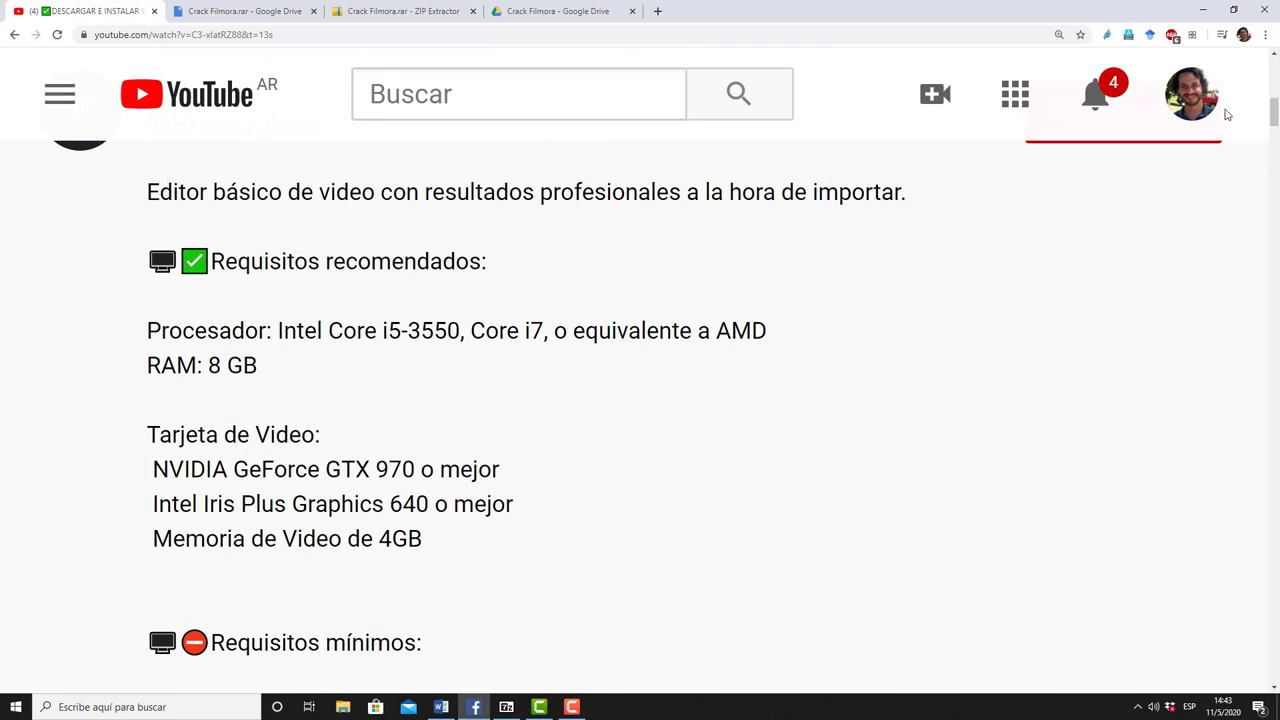
pyautogui.moveTo(1275, 112); pyautogui.dragTo(1275, 155)
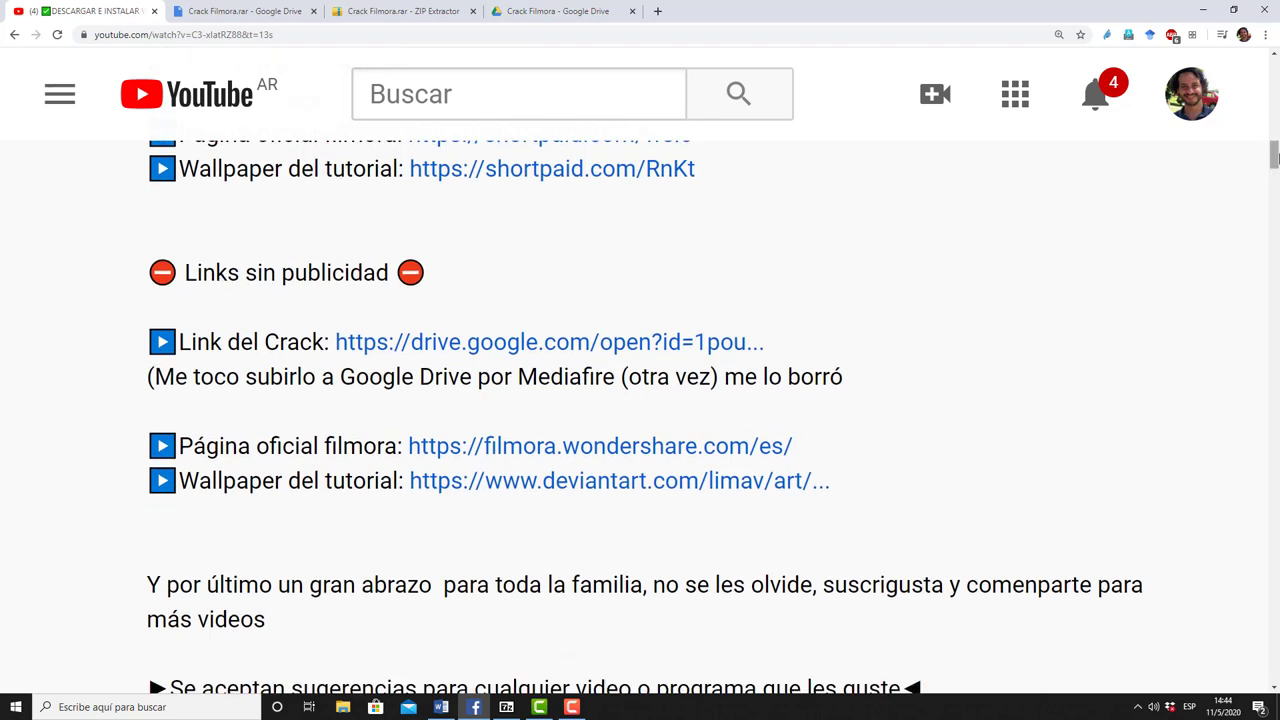
pyautogui.scroll(2, 503, 349)
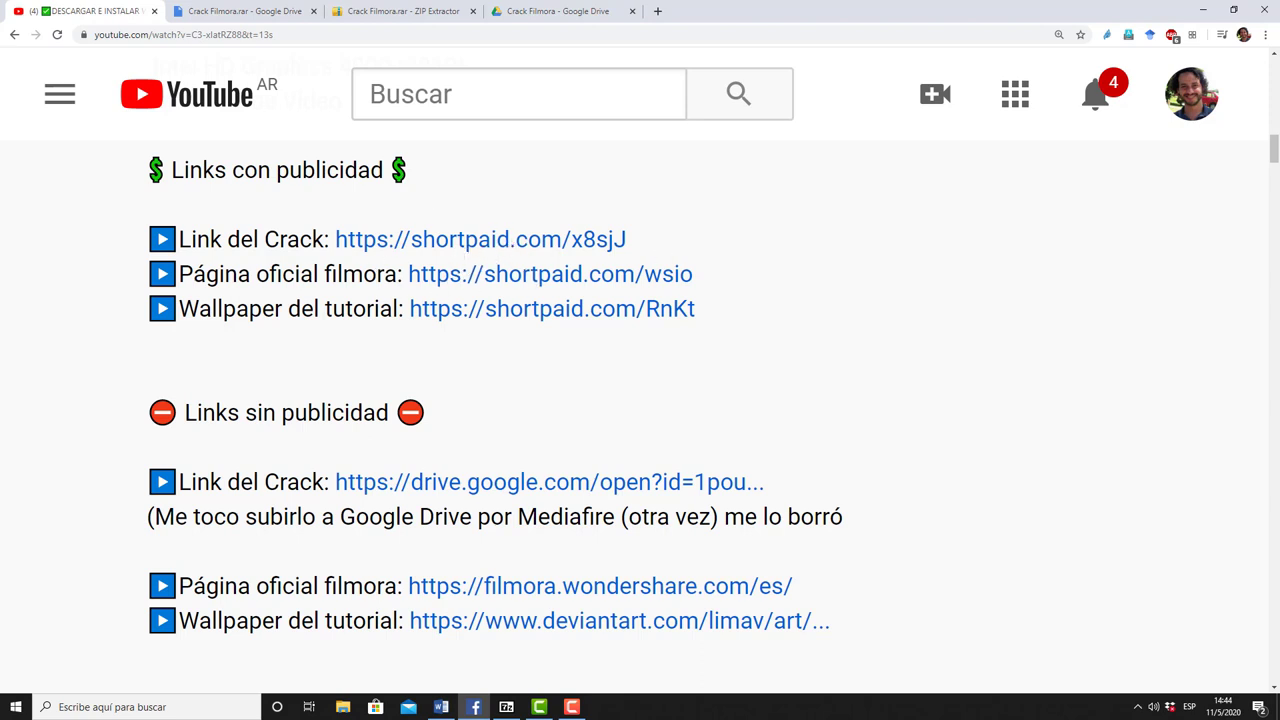
pyautogui.scroll(-2, 613, 245)
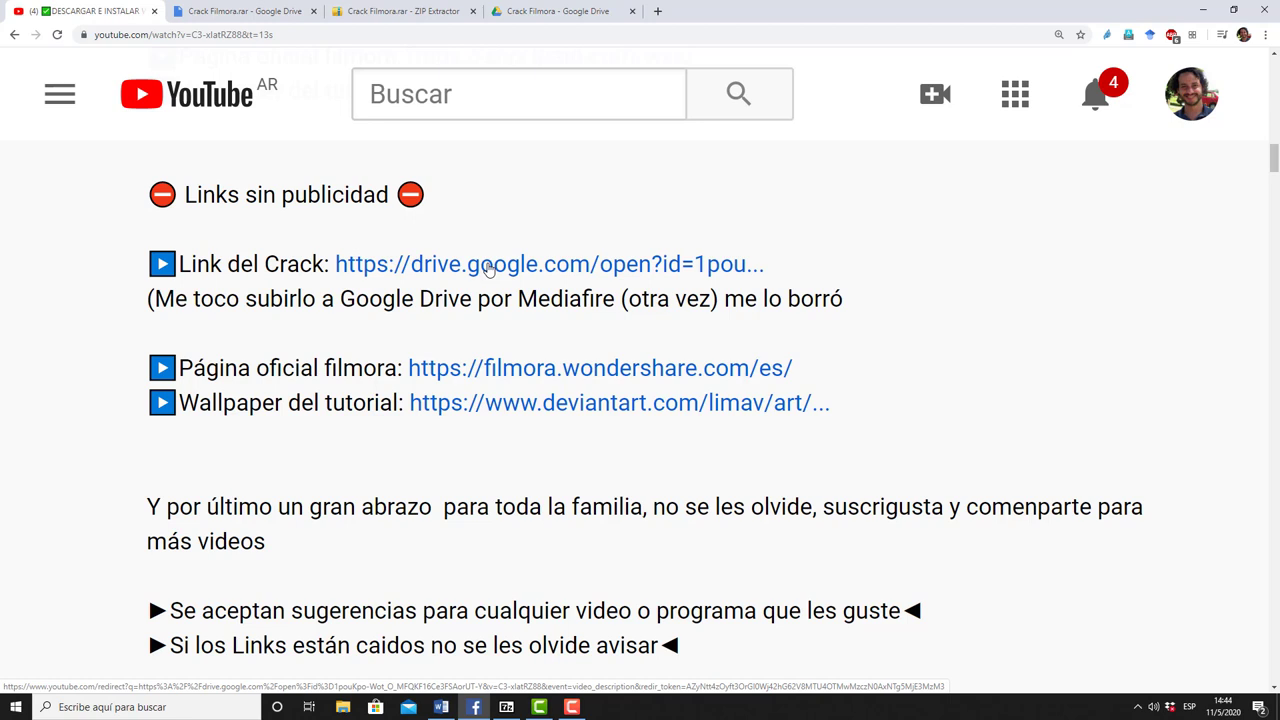
pyautogui.click(489, 265)
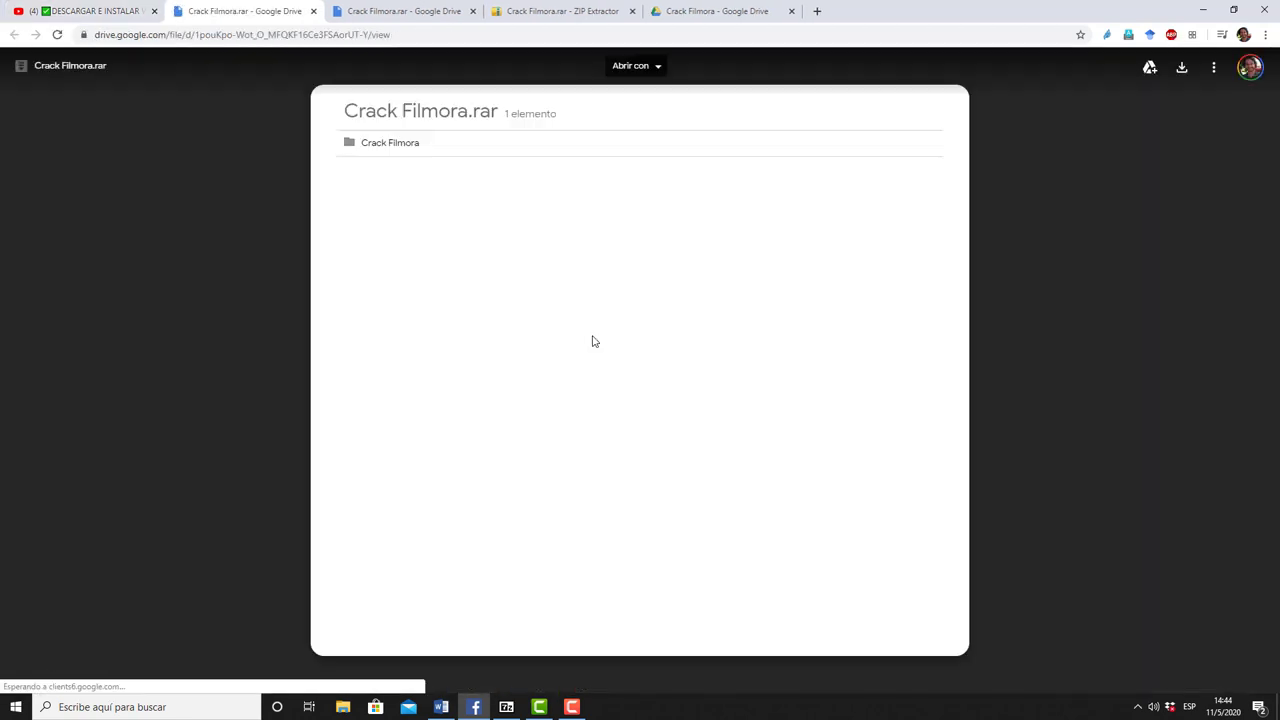
pyautogui.click(372, 150)
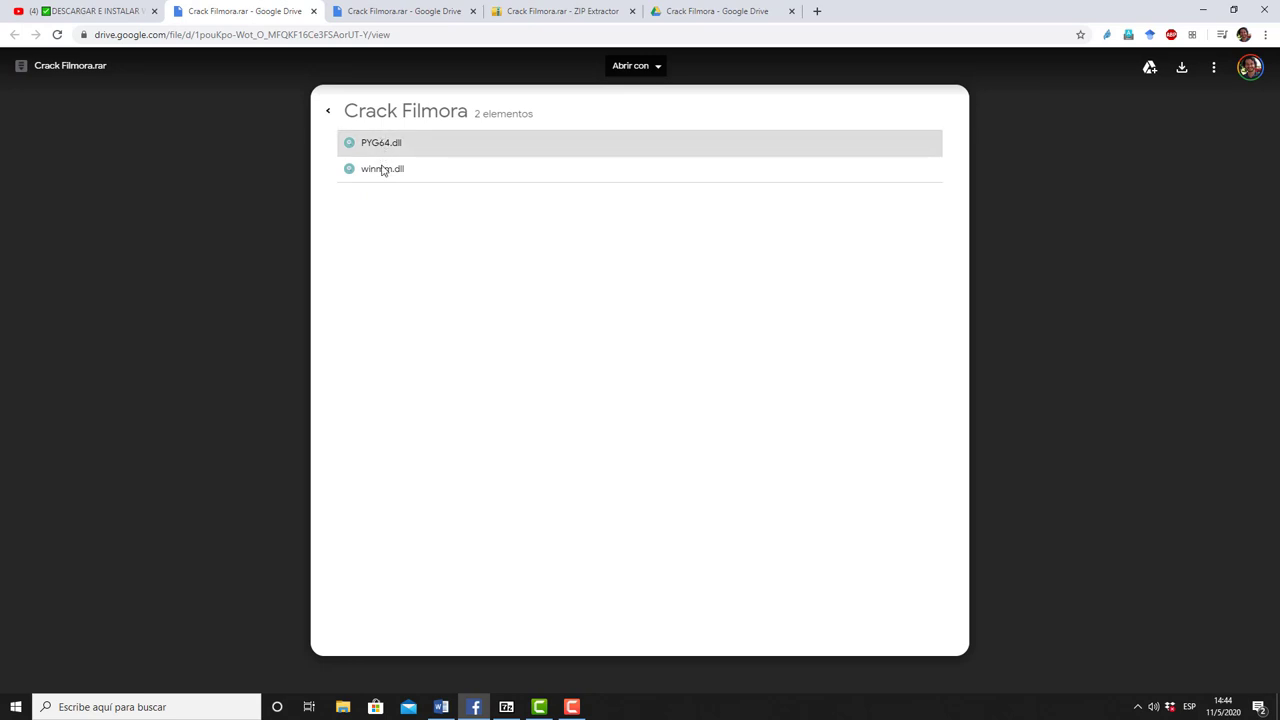
# Extract Crack Filmora.rar to Google Drive with ZIP Extractor and view the extracted files
pyautogui.click(650, 68)
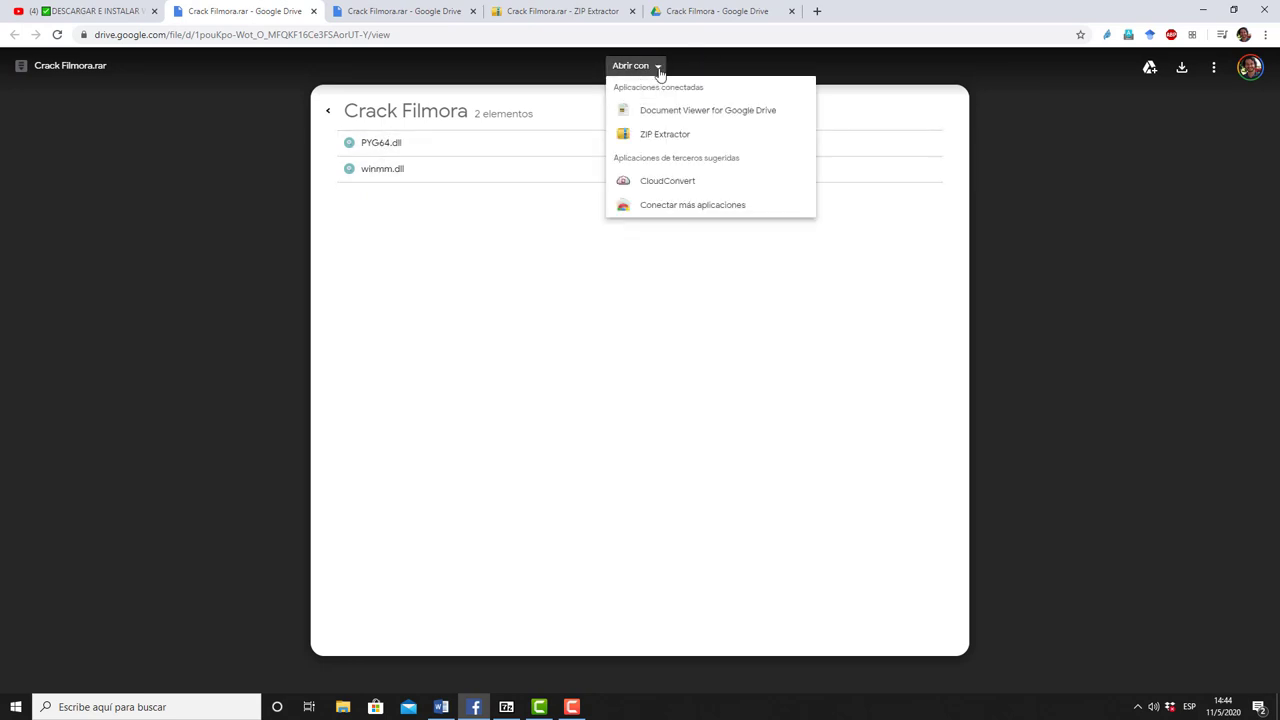
pyautogui.click(662, 139)
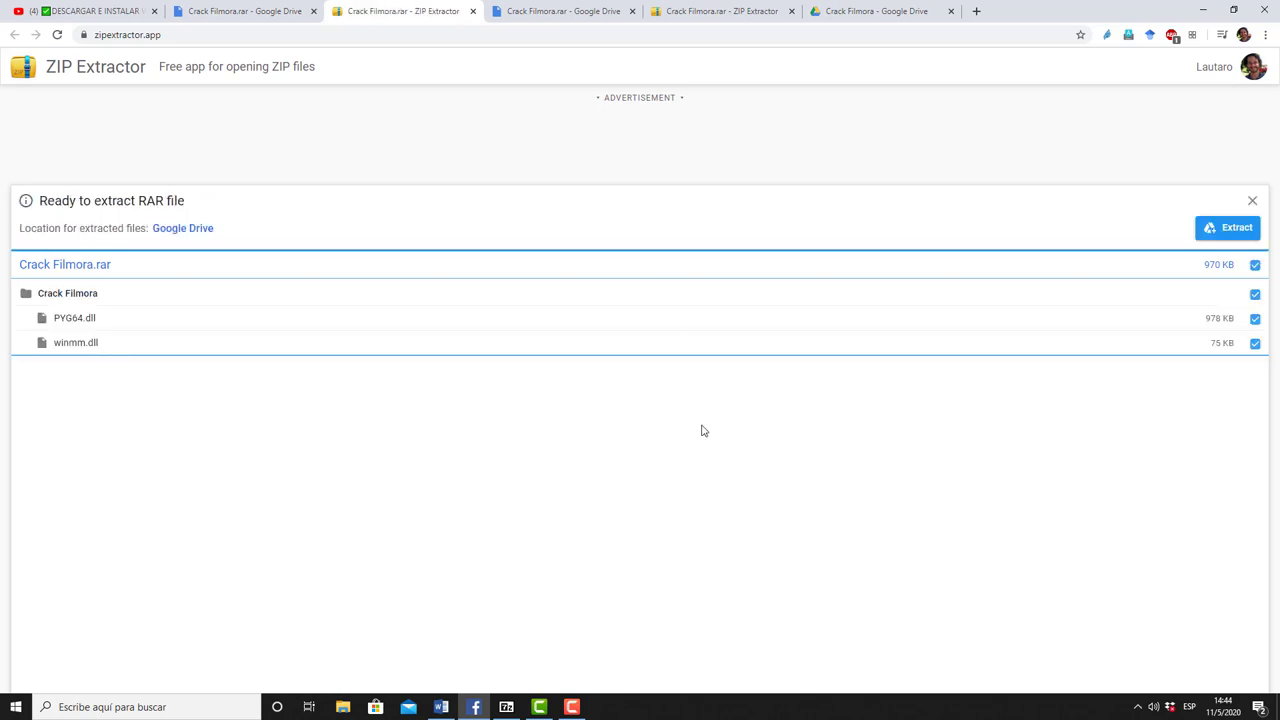
pyautogui.click(1236, 228)
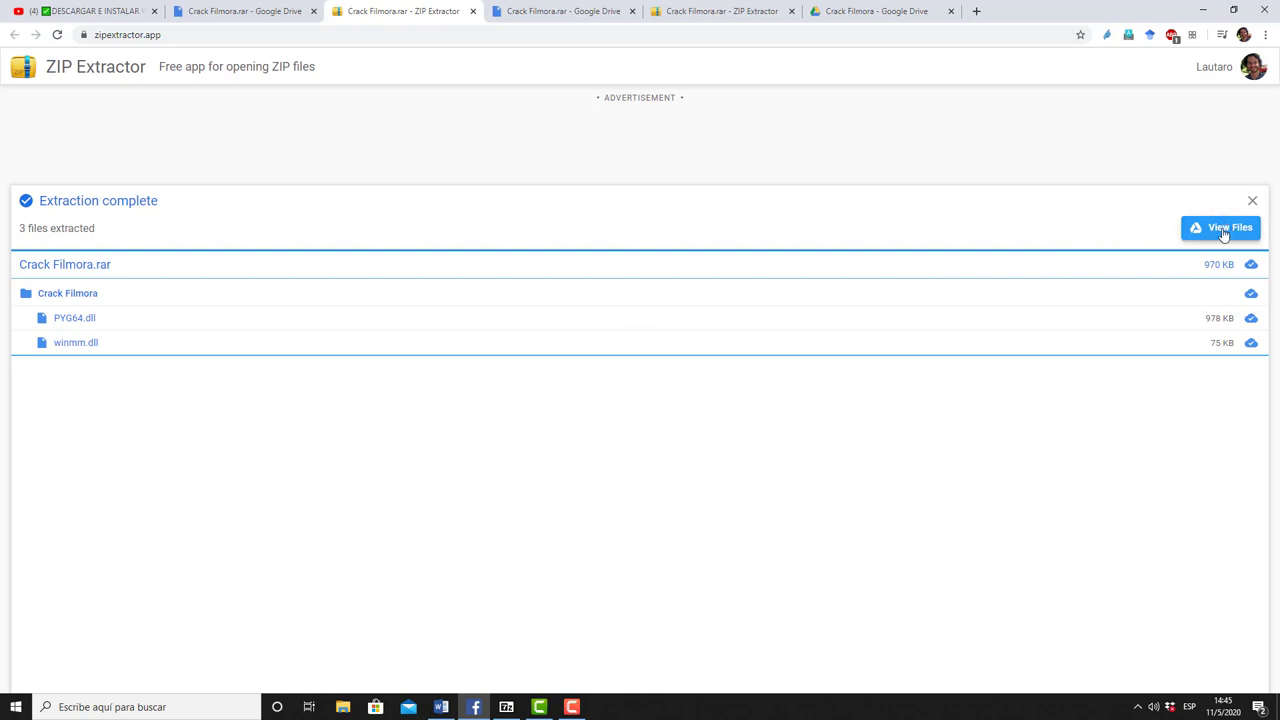
pyautogui.click(1222, 230)
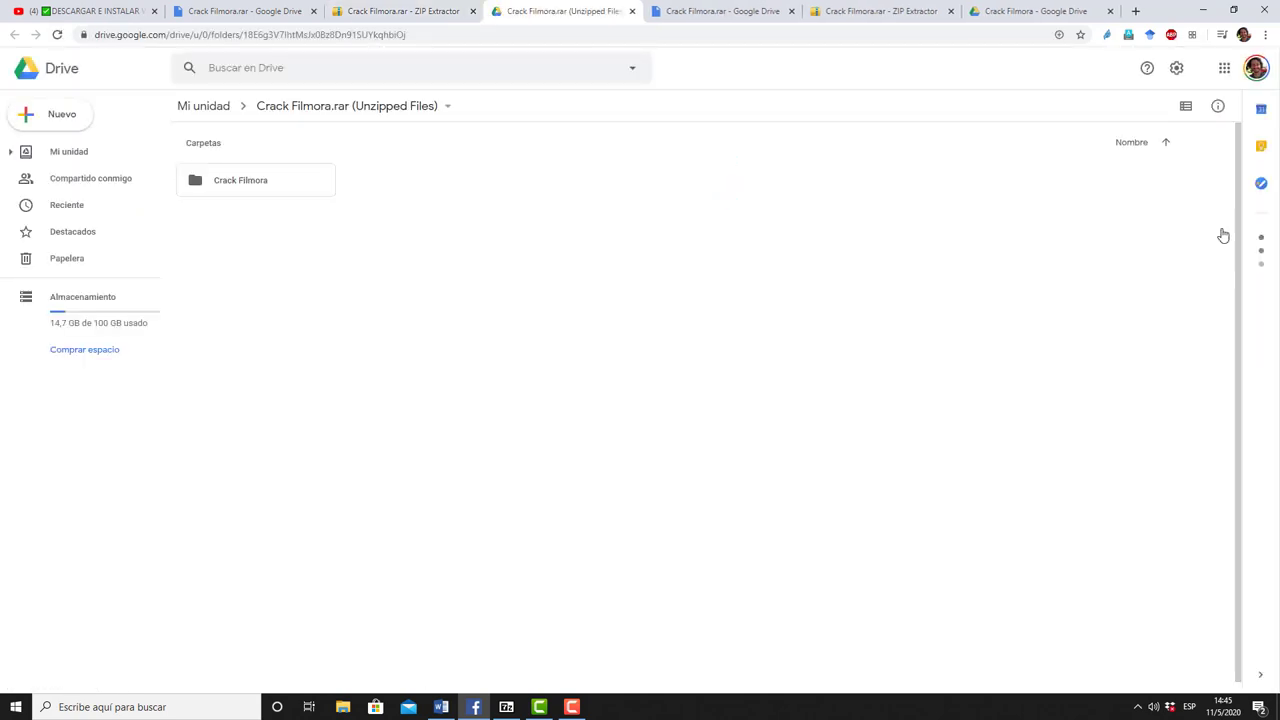
# Download the Crack Filmora folder from Google Drive and open that folder inside the downloaded archive in 7-Zip
pyautogui.click(254, 182)
pyautogui.rightClick(253, 182)
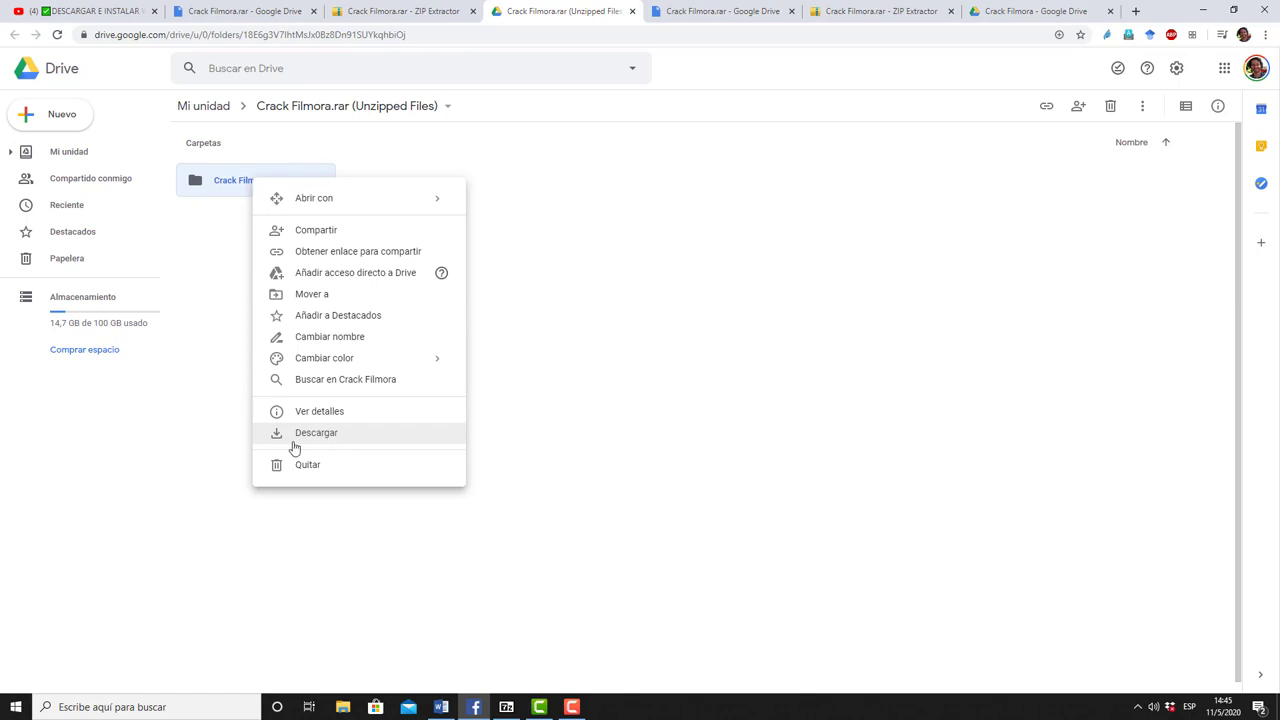
pyautogui.rightClick(222, 186)
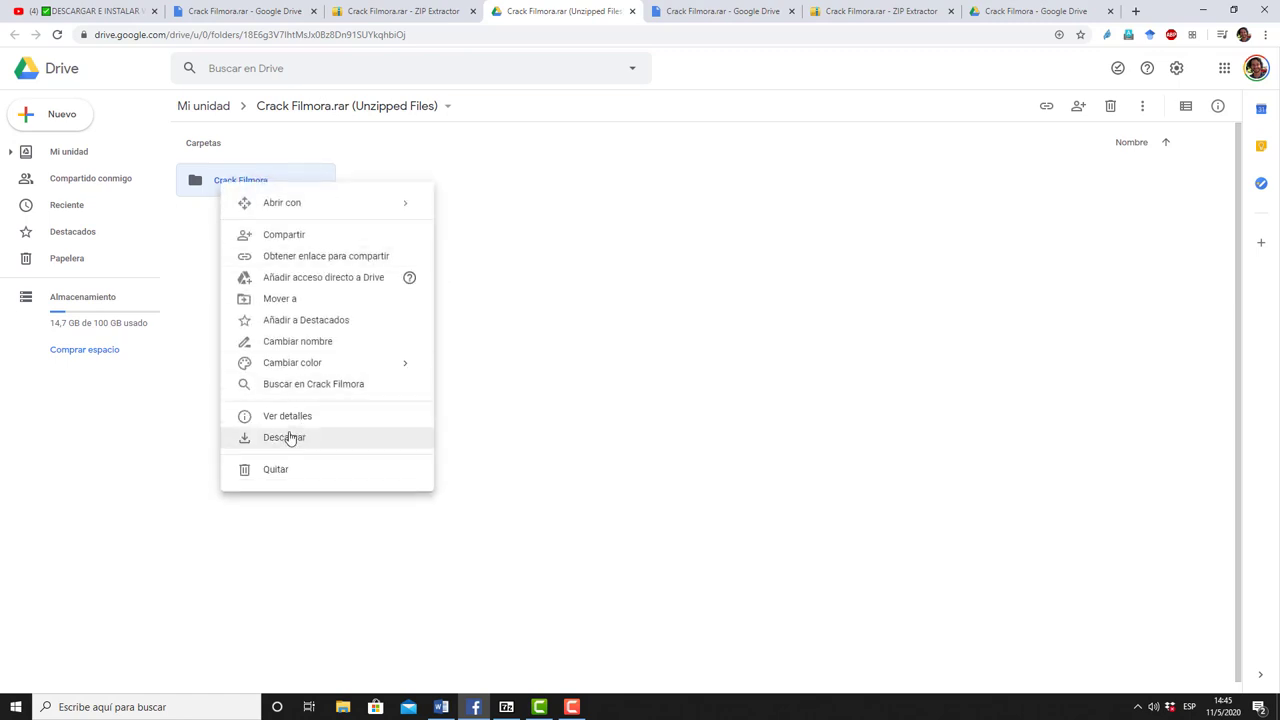
pyautogui.click(287, 438)
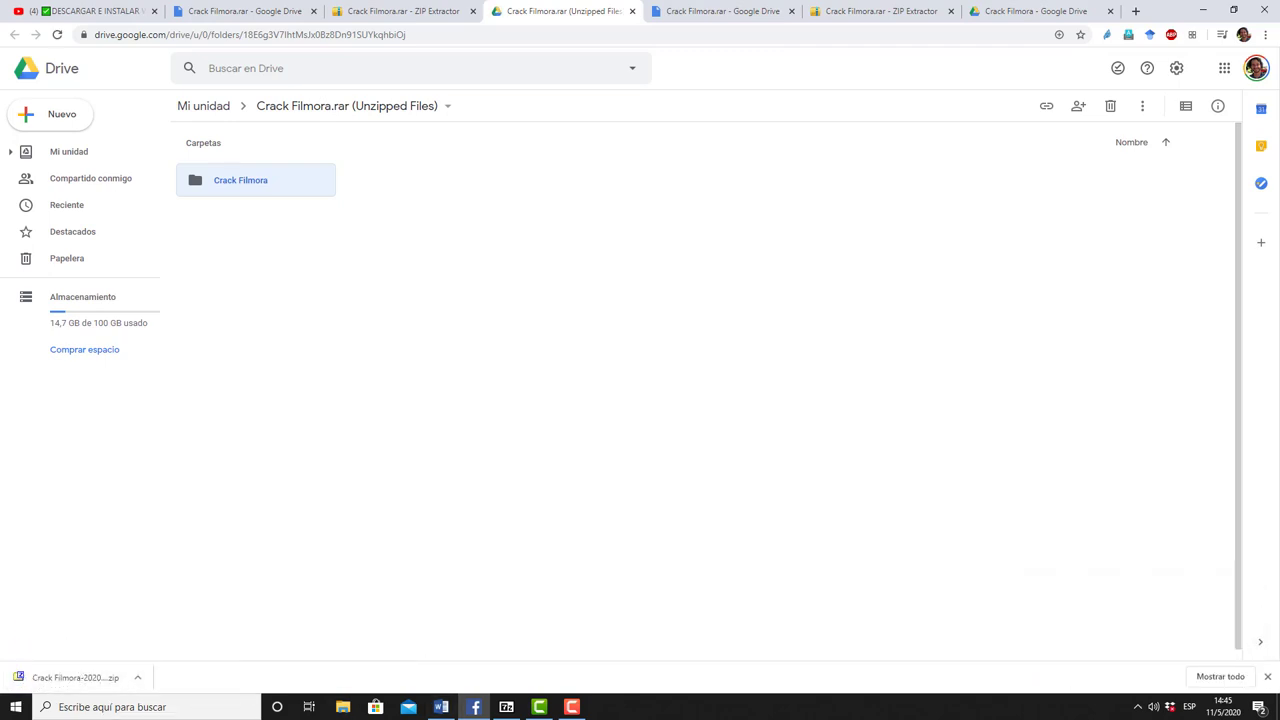
pyautogui.click(69, 680)
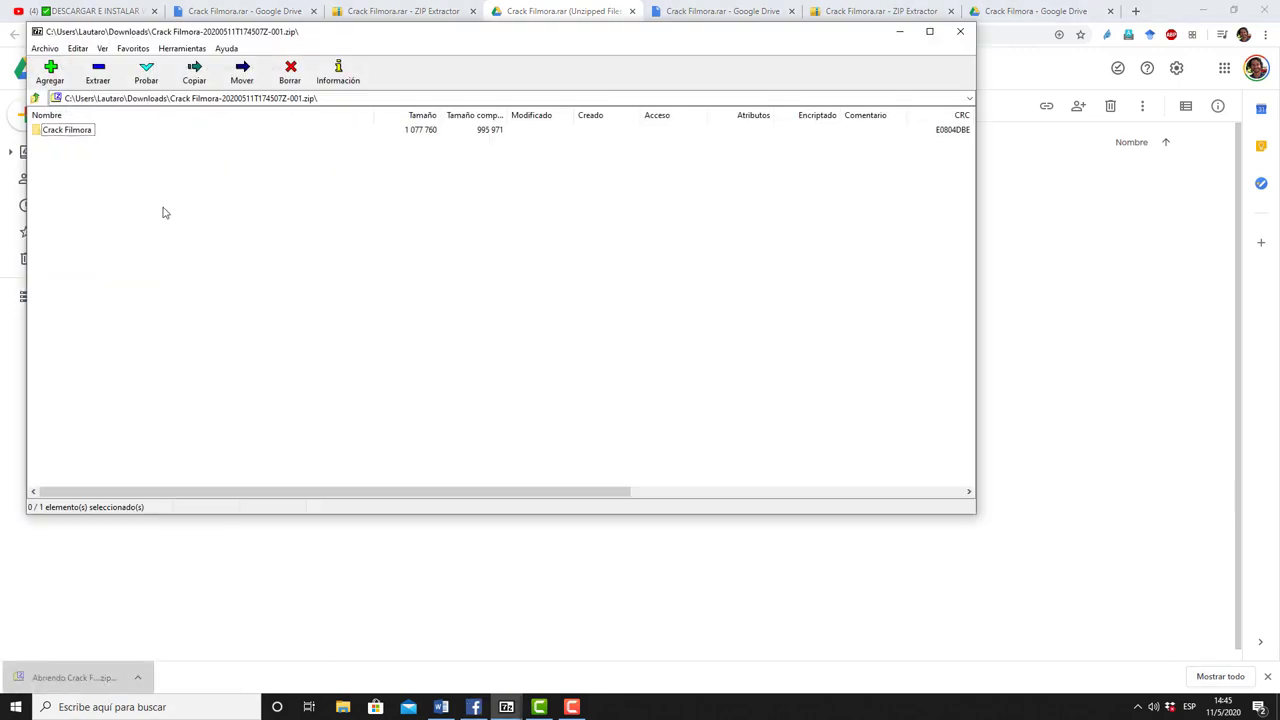
pyautogui.doubleClick(86, 138)
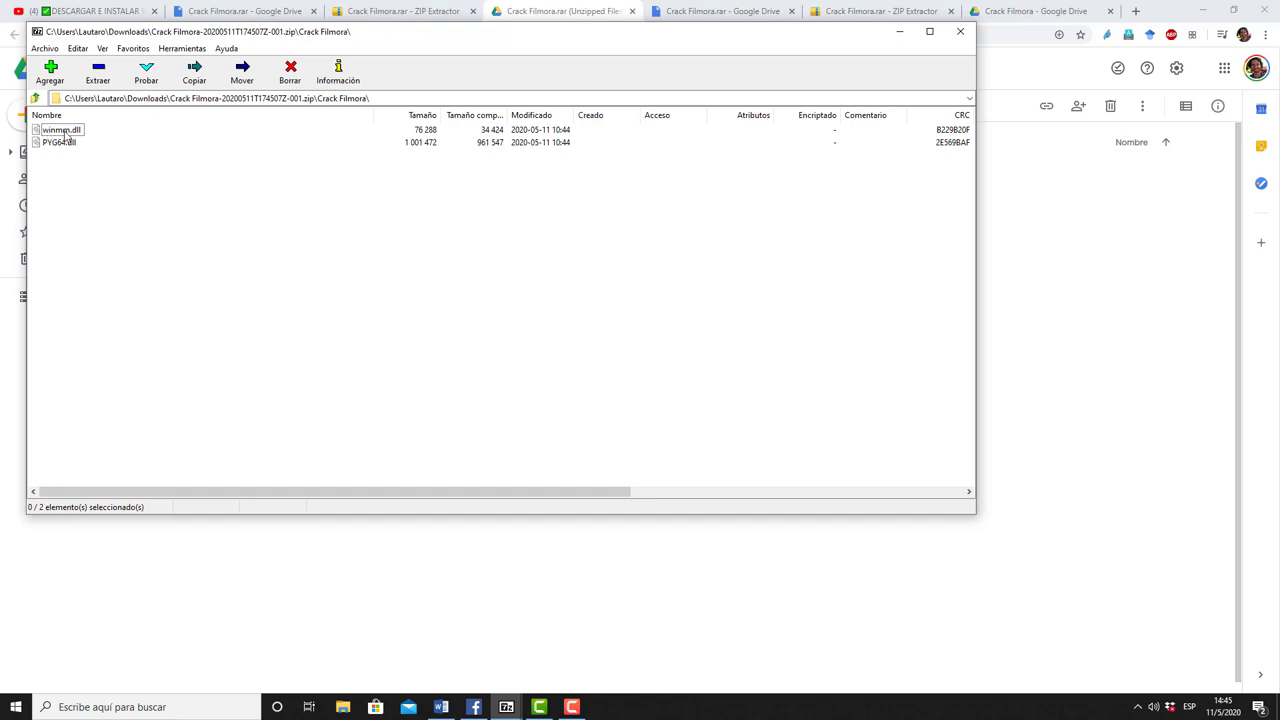
pyautogui.click(66, 132)
pyautogui.rightClick(66, 132)
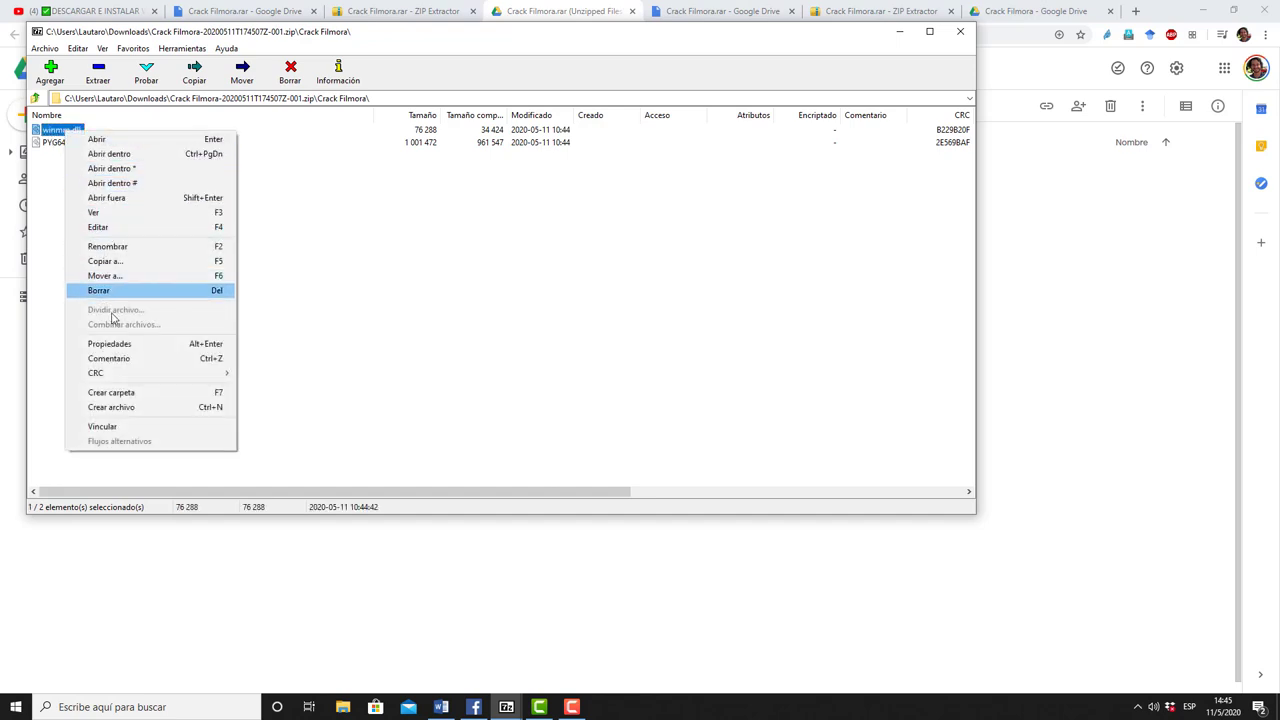
pyautogui.click(434, 283)
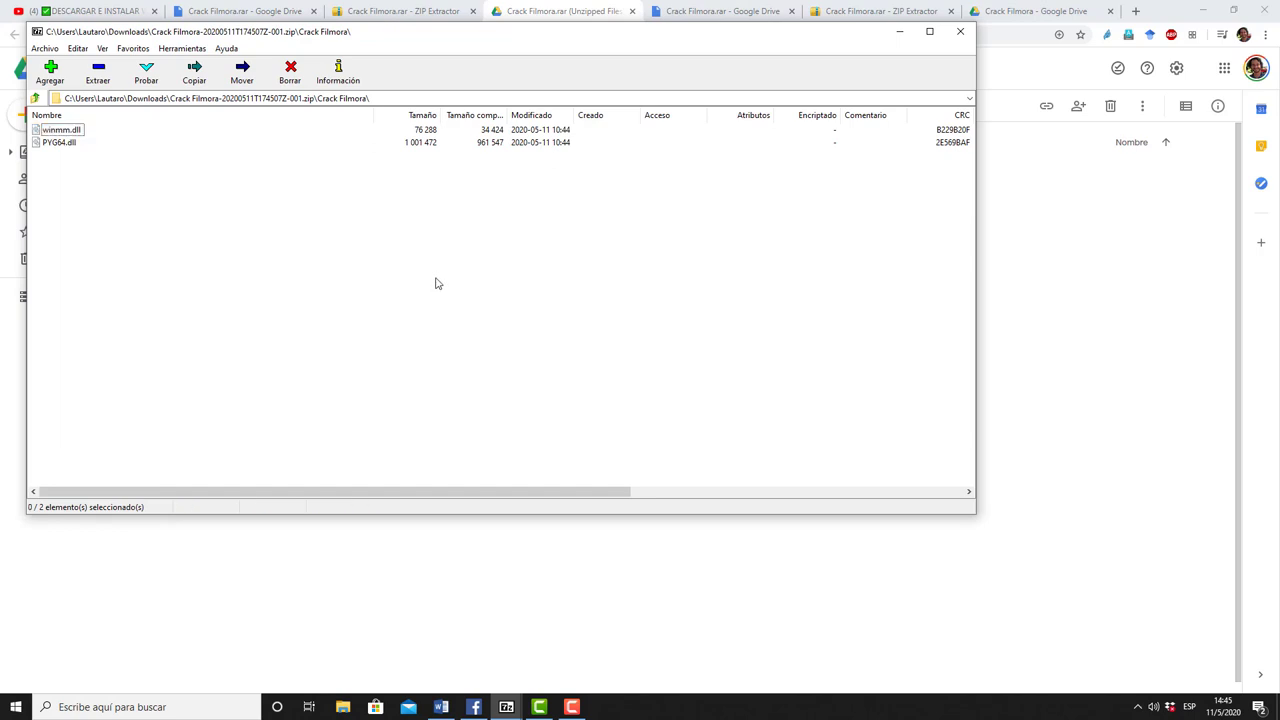
pyautogui.click(100, 73)
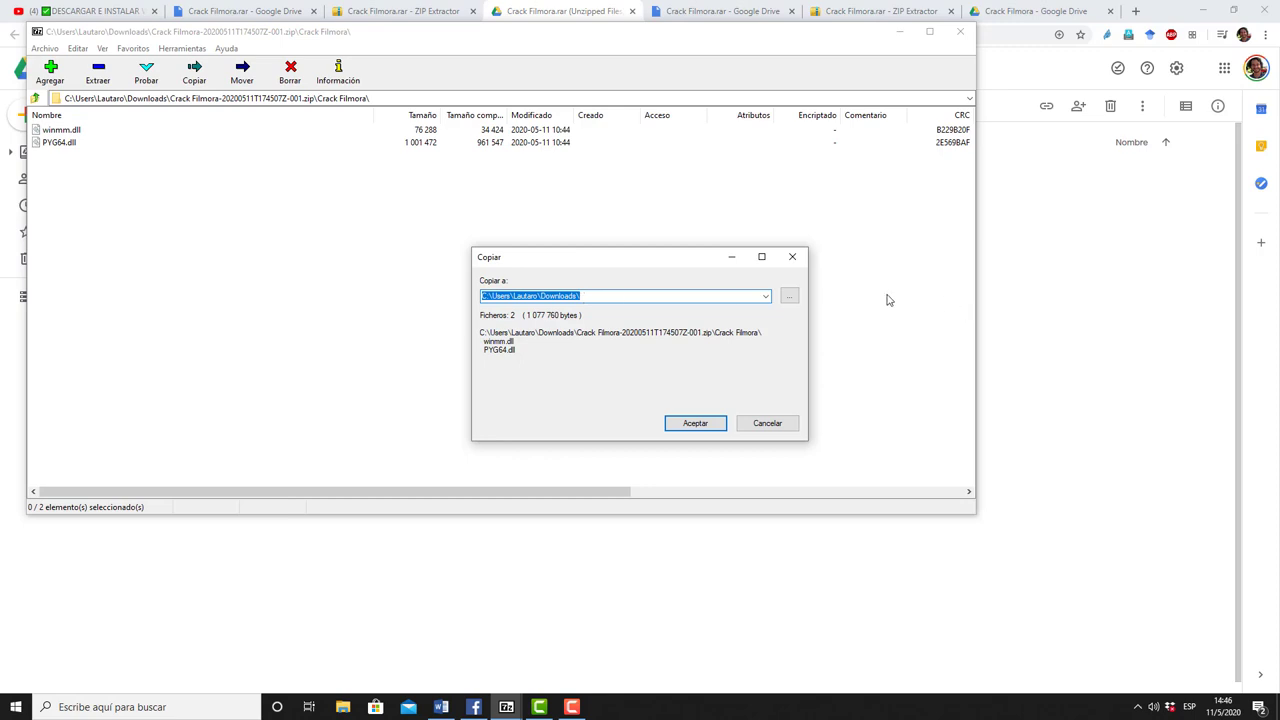
pyautogui.click(793, 299)
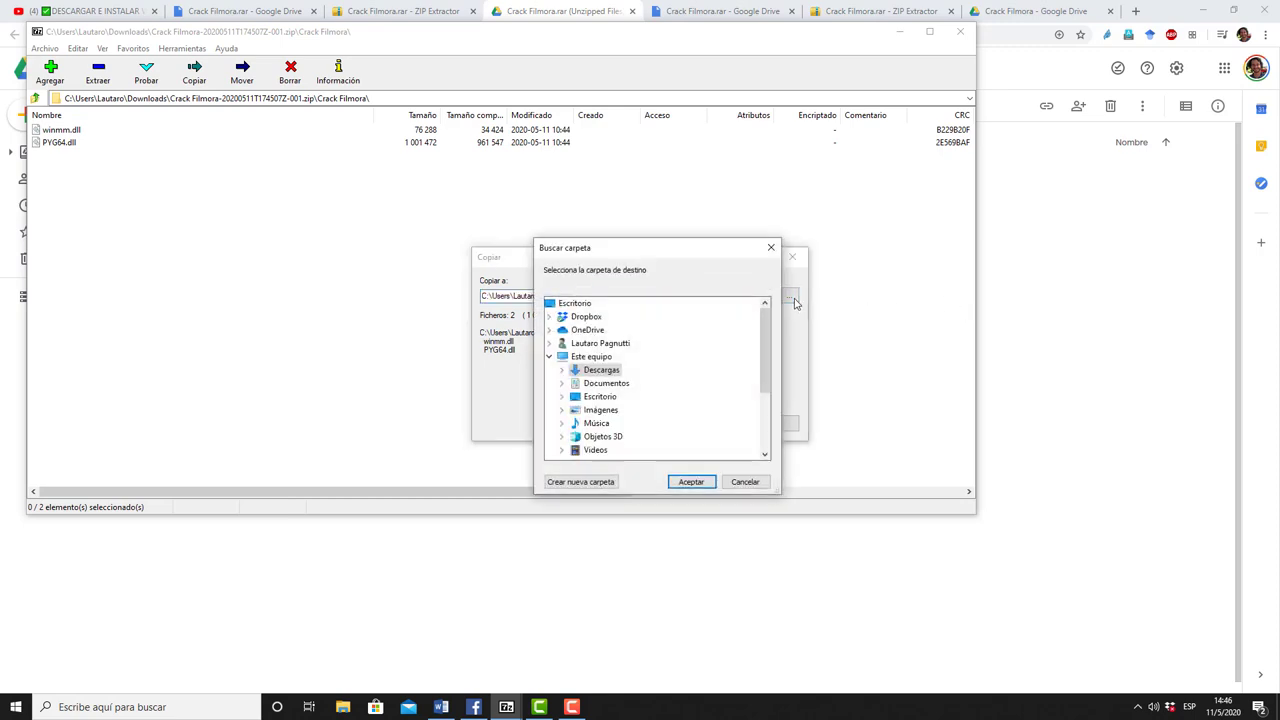
pyautogui.click(579, 307)
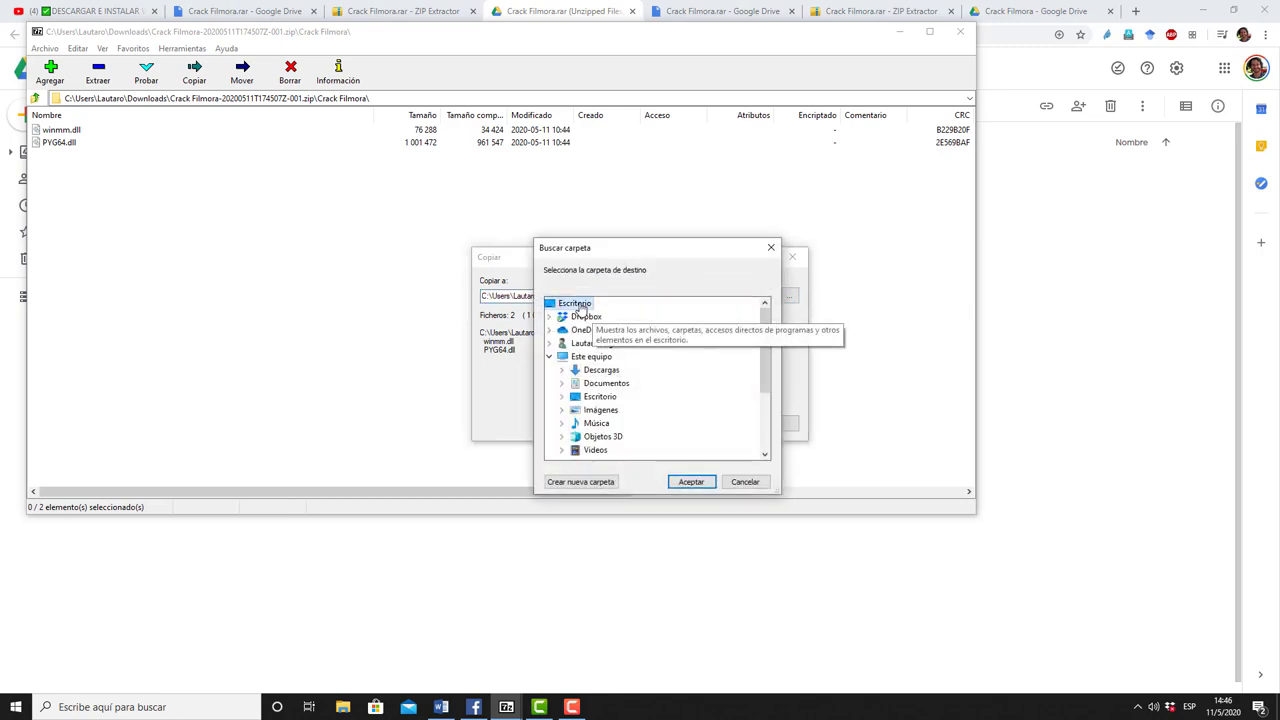
pyautogui.click(692, 482)
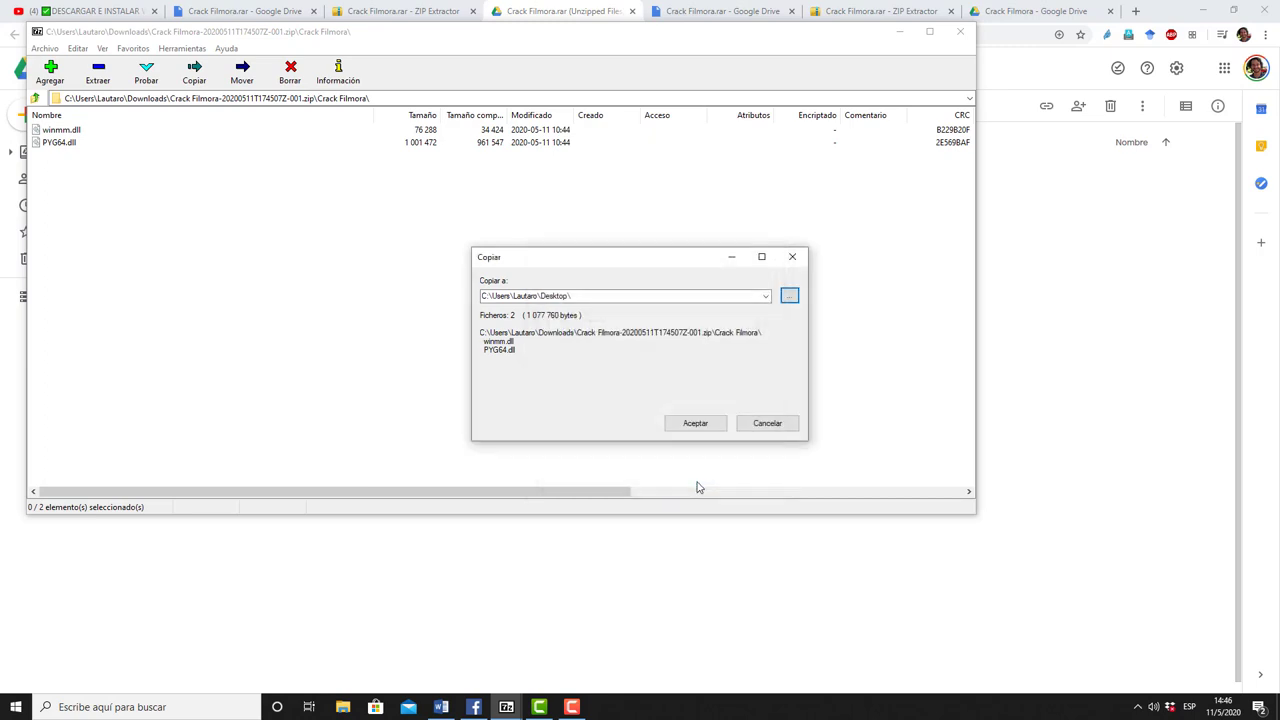
pyautogui.doubleClick(553, 297)
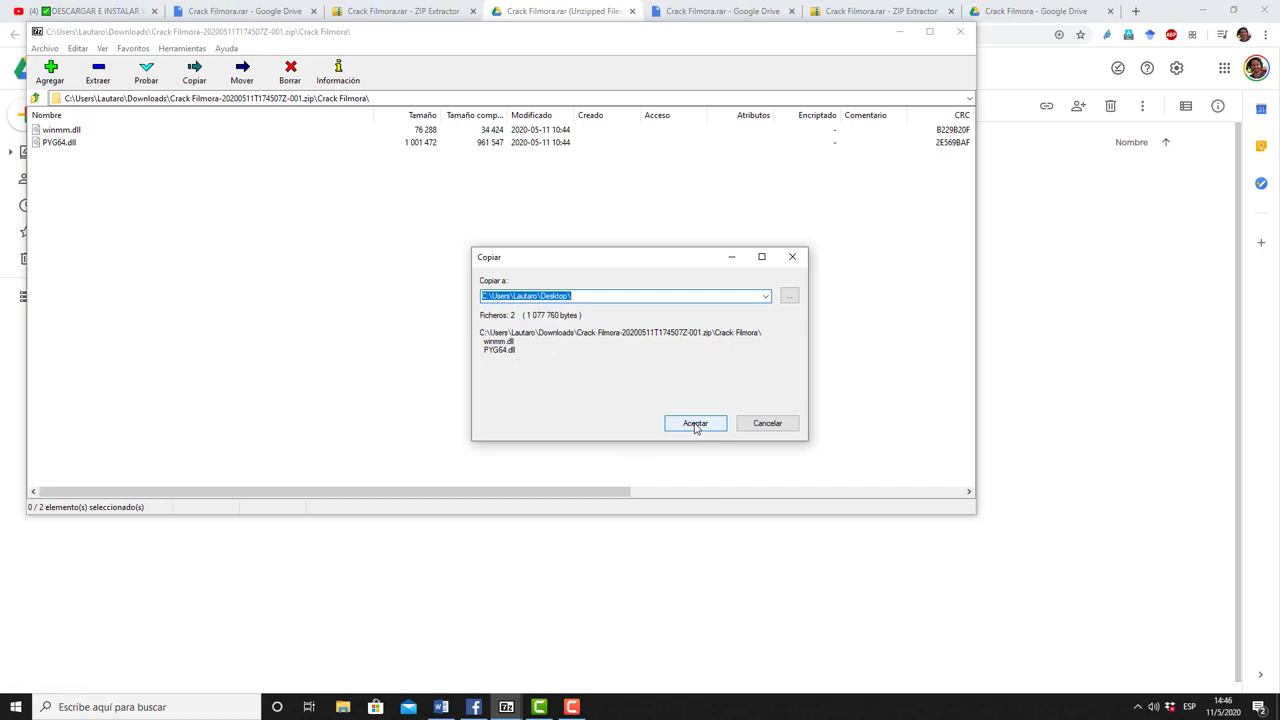
pyautogui.click(767, 424)
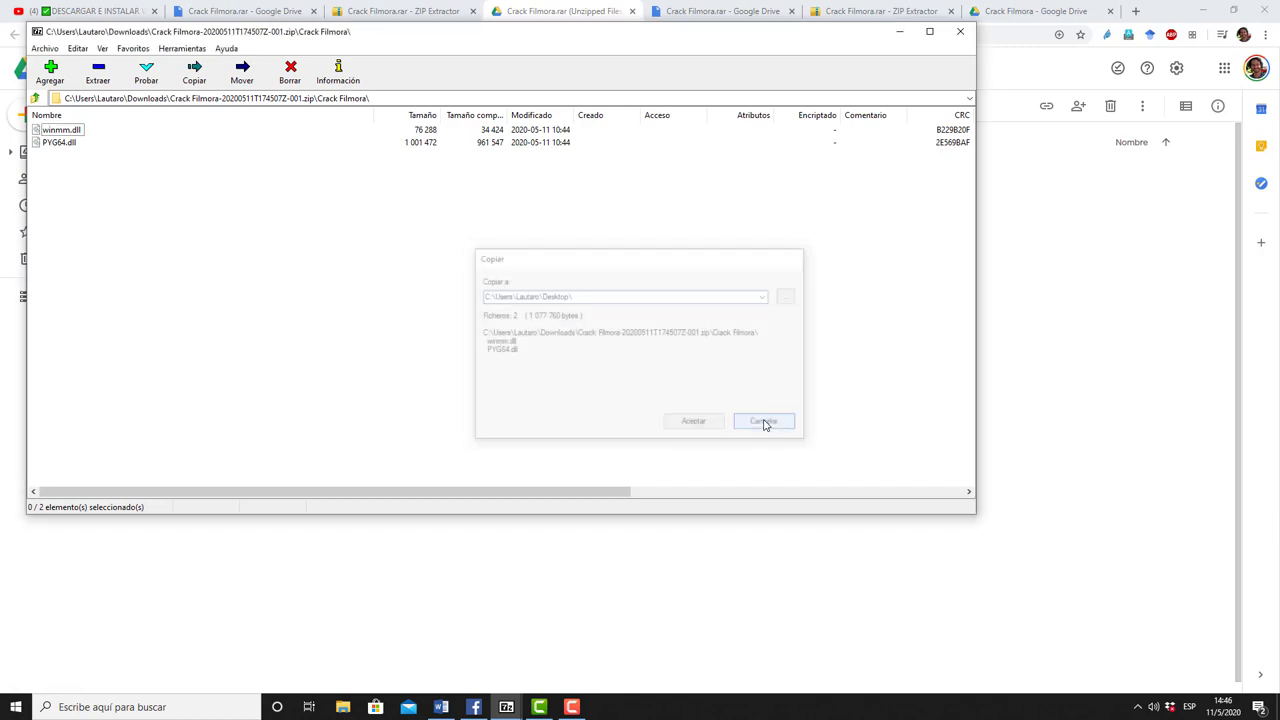
# Extract winmm.dll and PYG64.dll from the archive's Crack Filmora folder to the desktop (Escritorio)
pyautogui.click(62, 132)
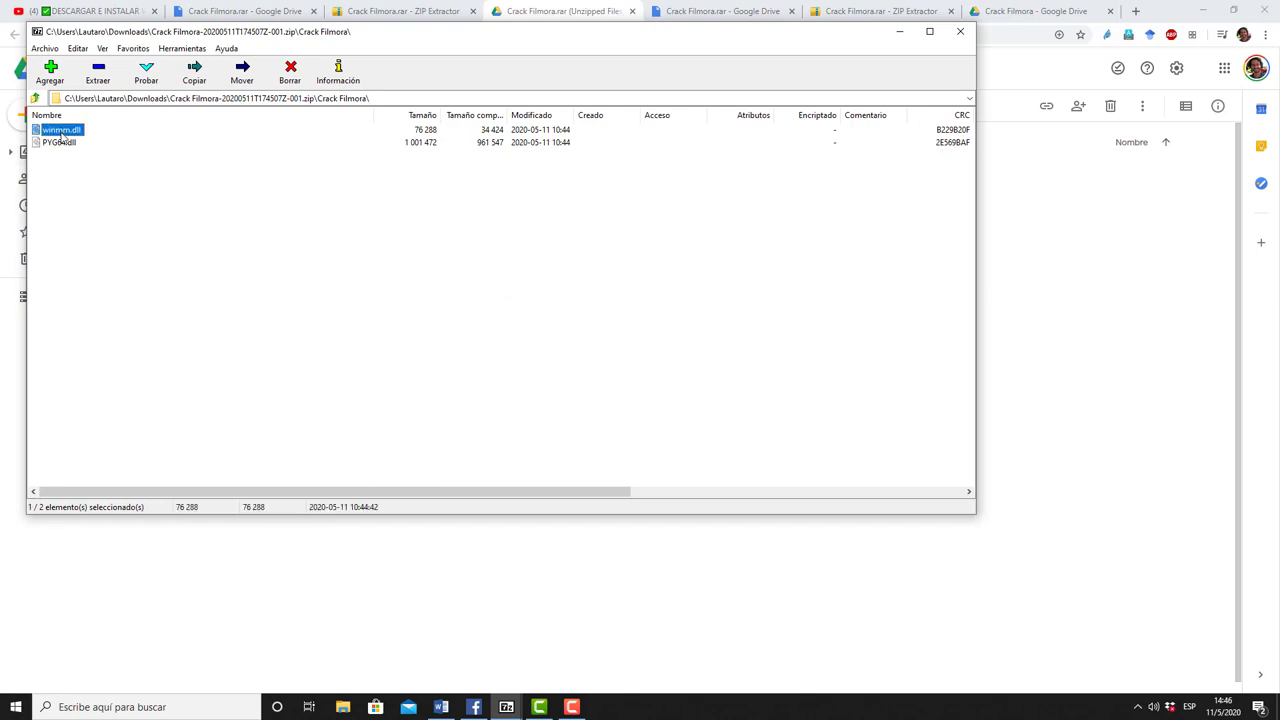
pyautogui.keyDown('shift'); pyautogui.click(62, 145); pyautogui.keyUp('shift')
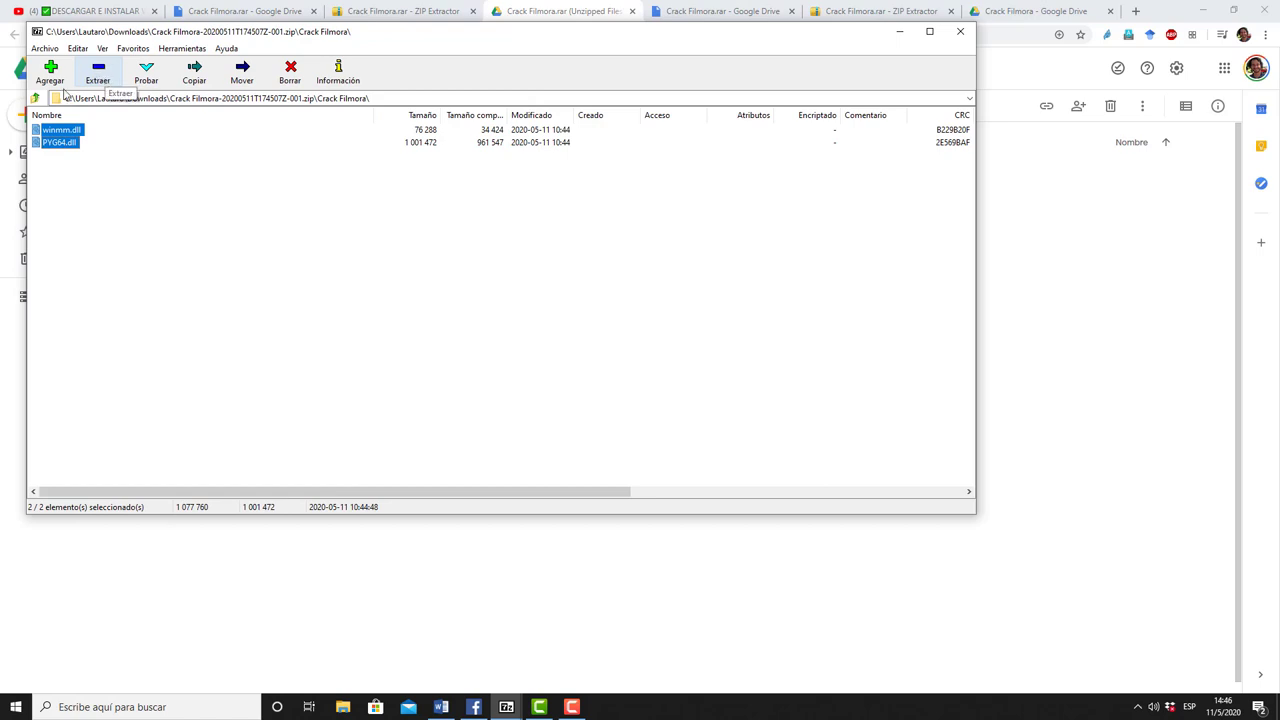
pyautogui.click(99, 80)
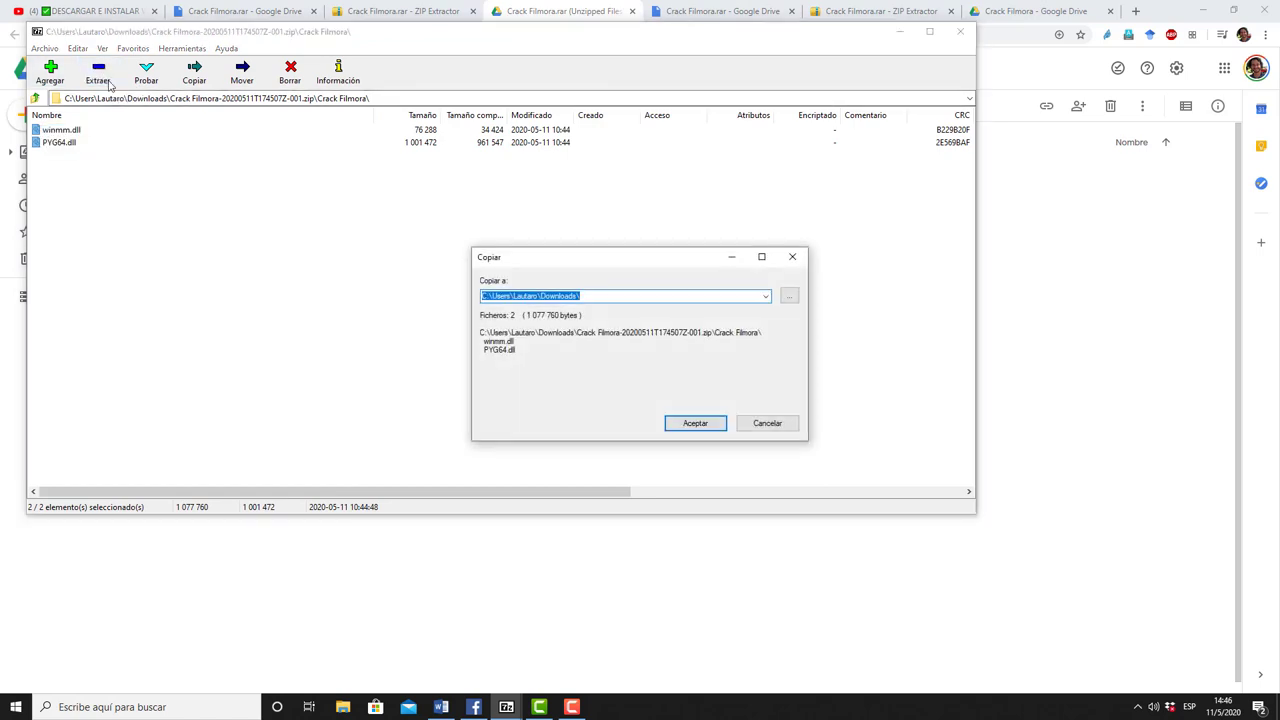
pyautogui.click(791, 301)
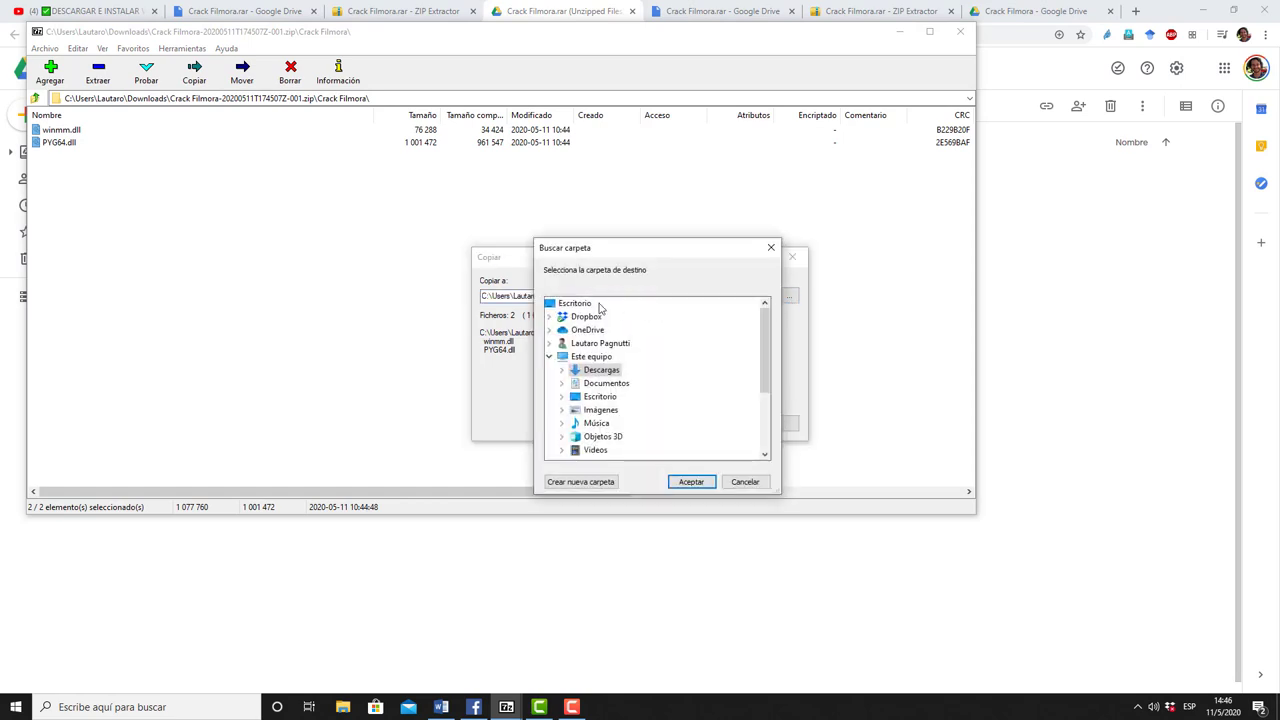
pyautogui.click(577, 305)
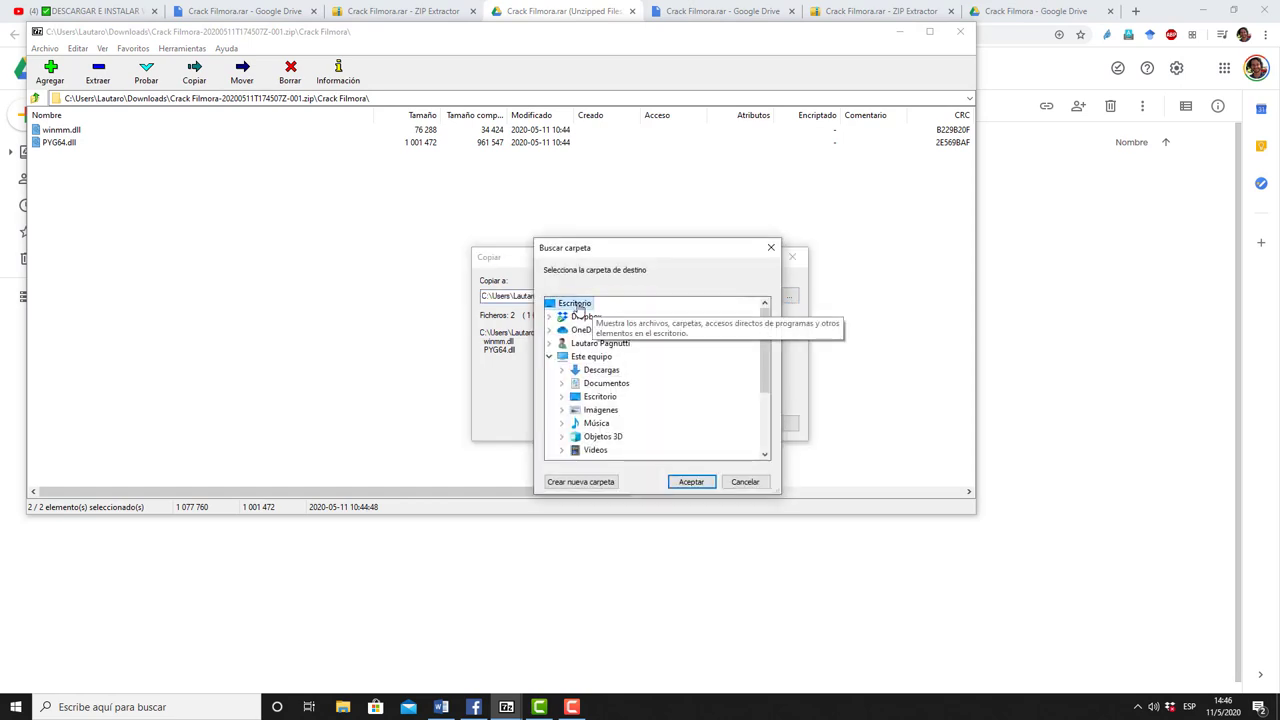
pyautogui.click(691, 483)
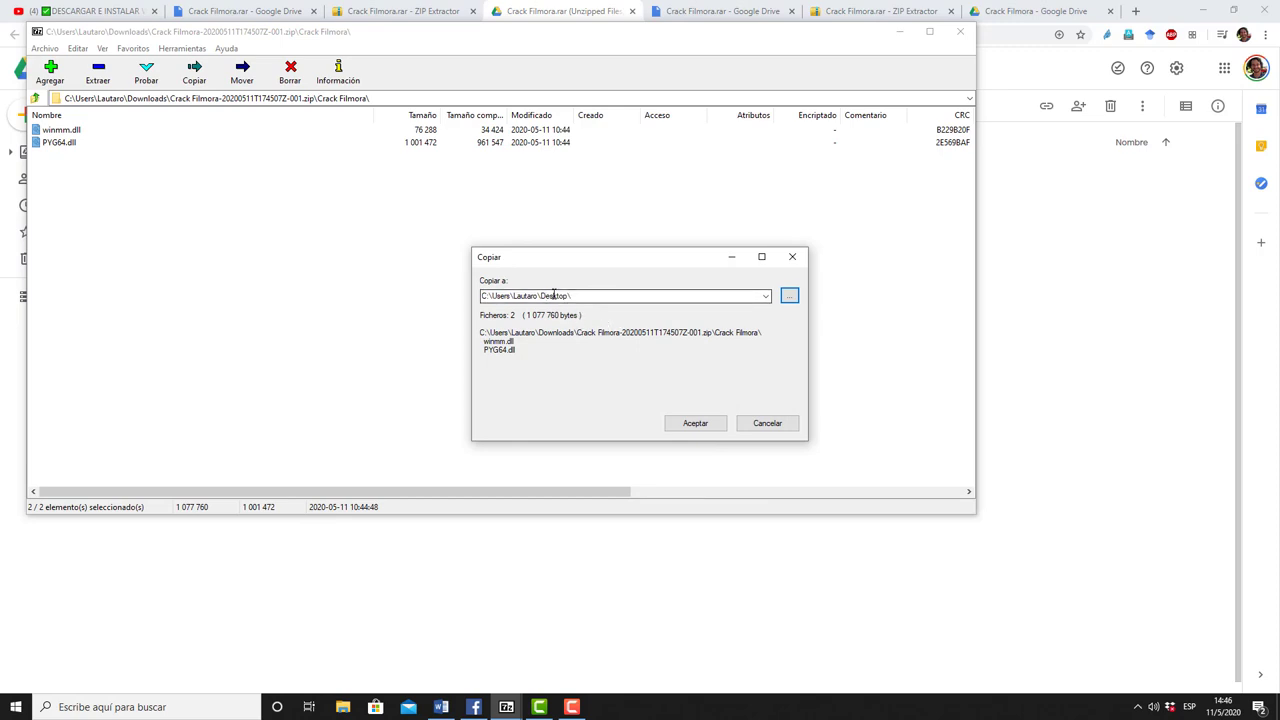
pyautogui.click(695, 423)
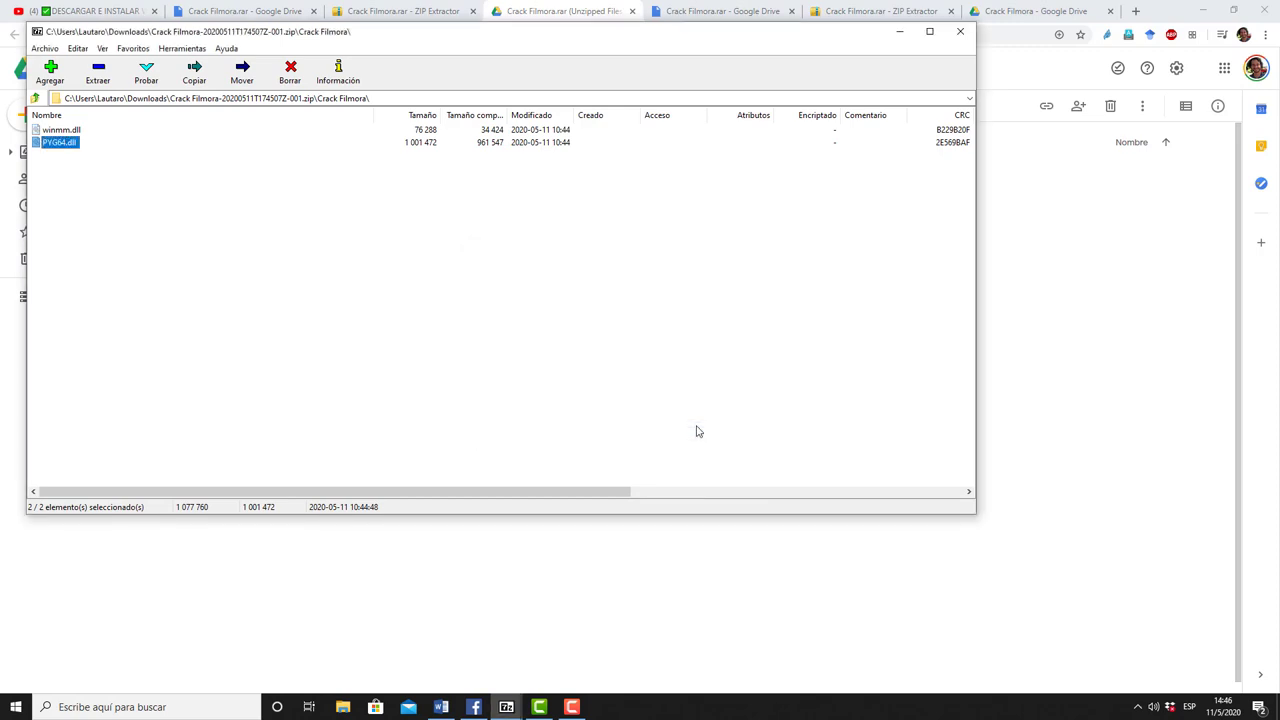
# Minimize the 7-Zip and Chrome windows and place PYG64.dll and winmm.dll side by side in an empty area of the desktop
pyautogui.click(899, 31)
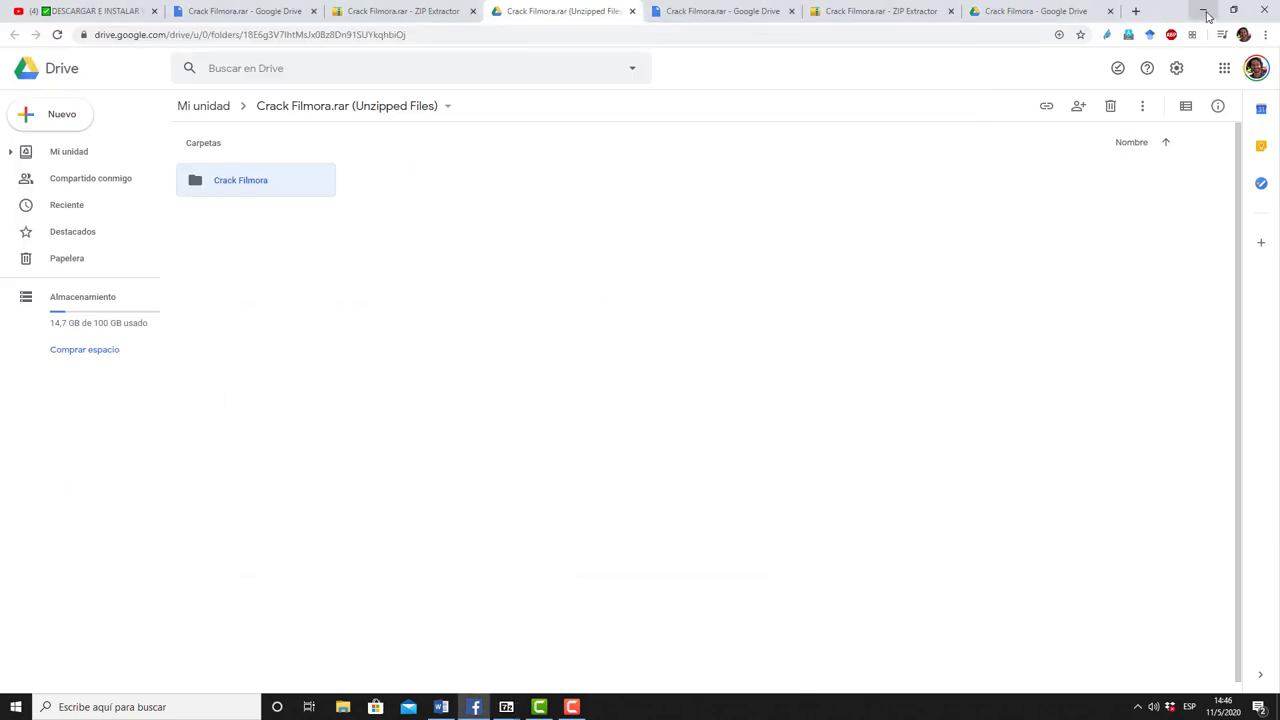
pyautogui.click(1205, 12)
pyautogui.moveTo(90, 163); pyautogui.dragTo(226, 174)
pyautogui.moveTo(90, 222); pyautogui.dragTo(190, 166)
pyautogui.click(255, 254)
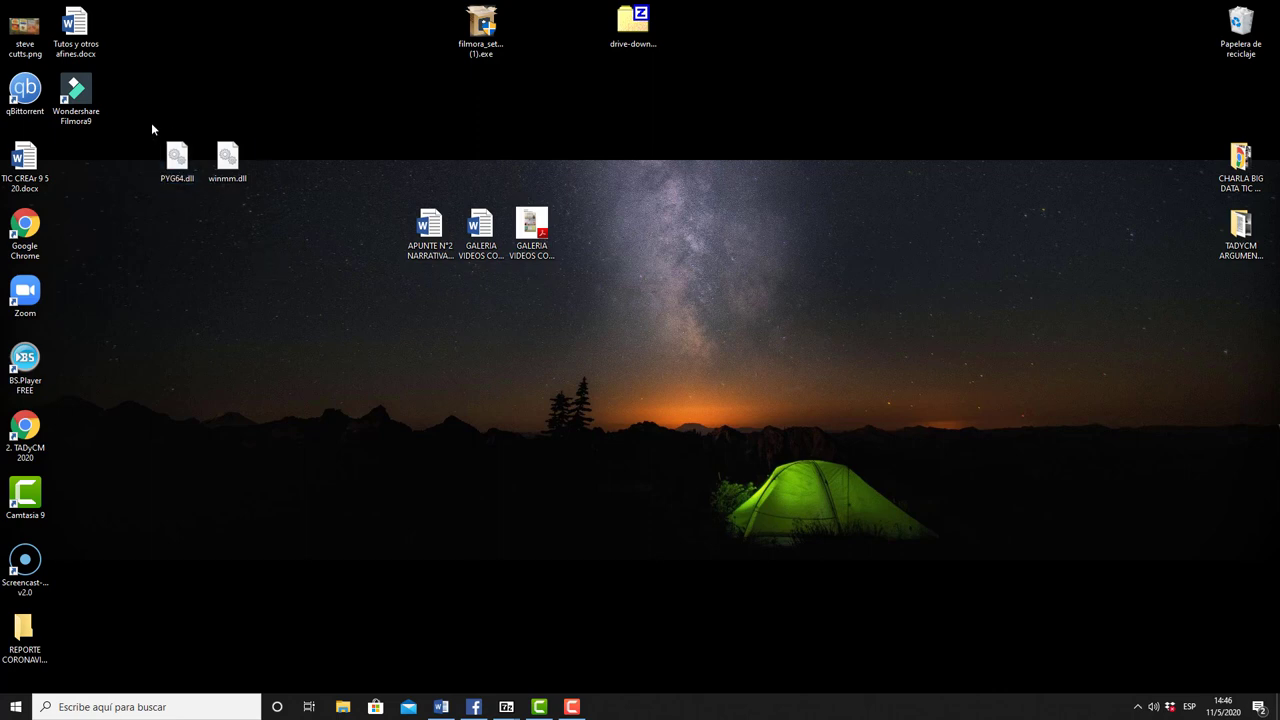
# Copy PYG64.dll and winmm.dll together from the desktop to the clipboard
pyautogui.moveTo(150, 120); pyautogui.dragTo(258, 195)
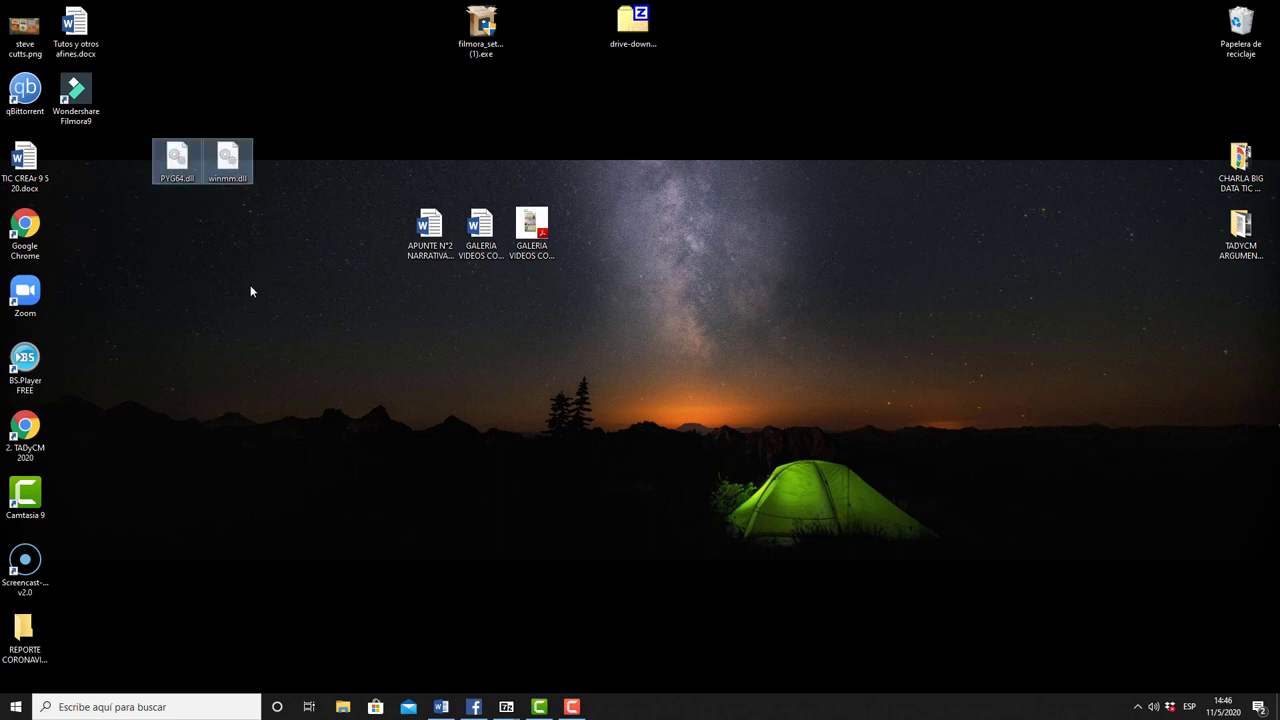
pyautogui.rightClick(228, 163)
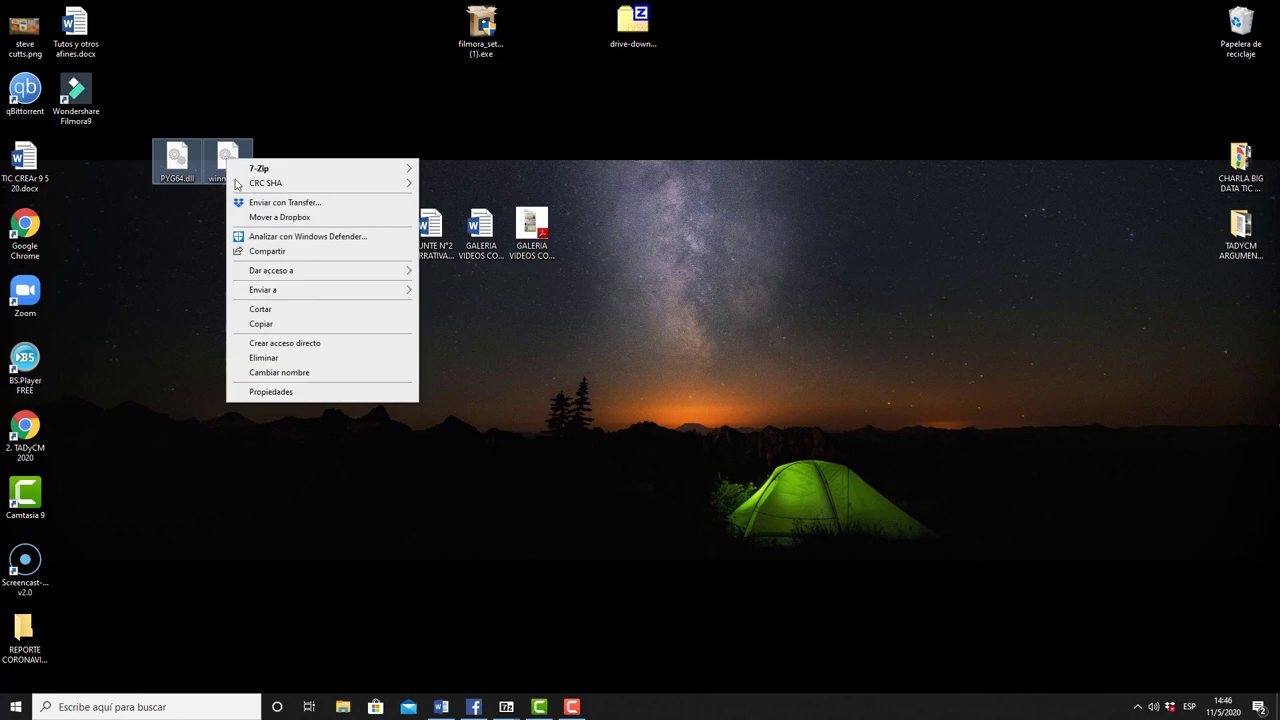
pyautogui.click(263, 325)
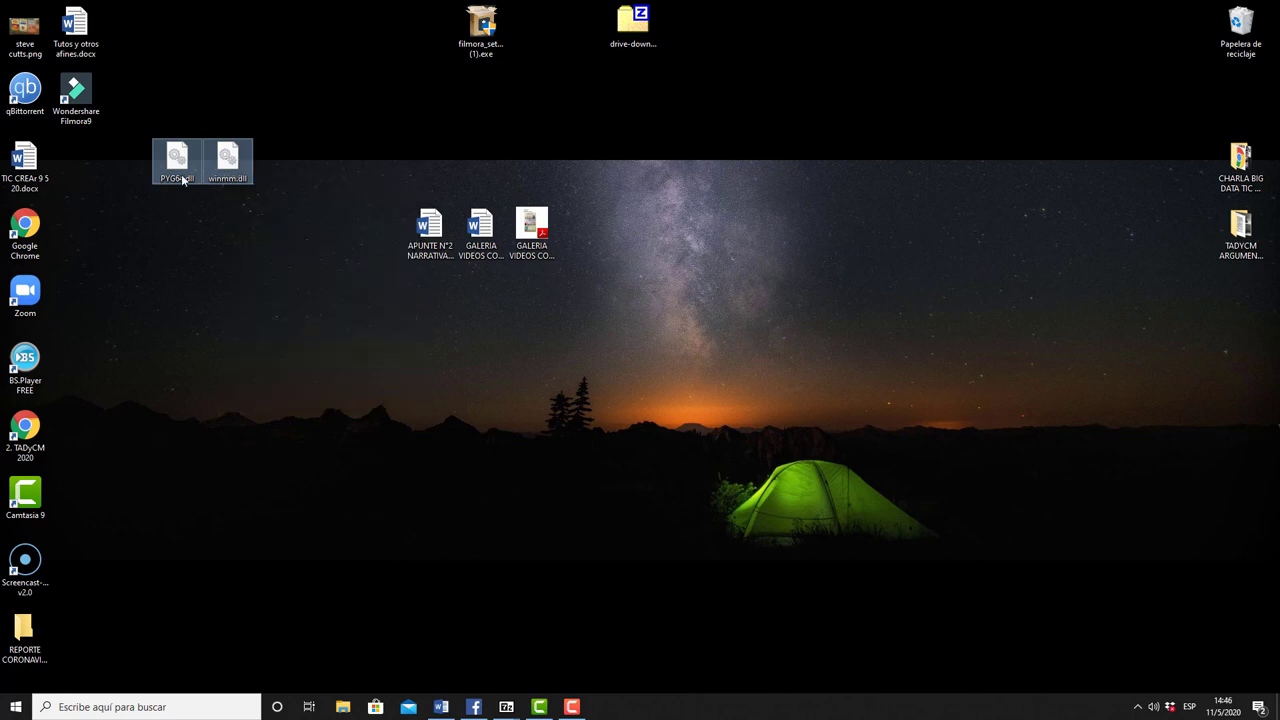
# Open the file location of the Wondershare Filmora9 shortcut, view the folder's paste option, and close the folder without pasting
pyautogui.click(89, 104)
pyautogui.rightClick(90, 105)
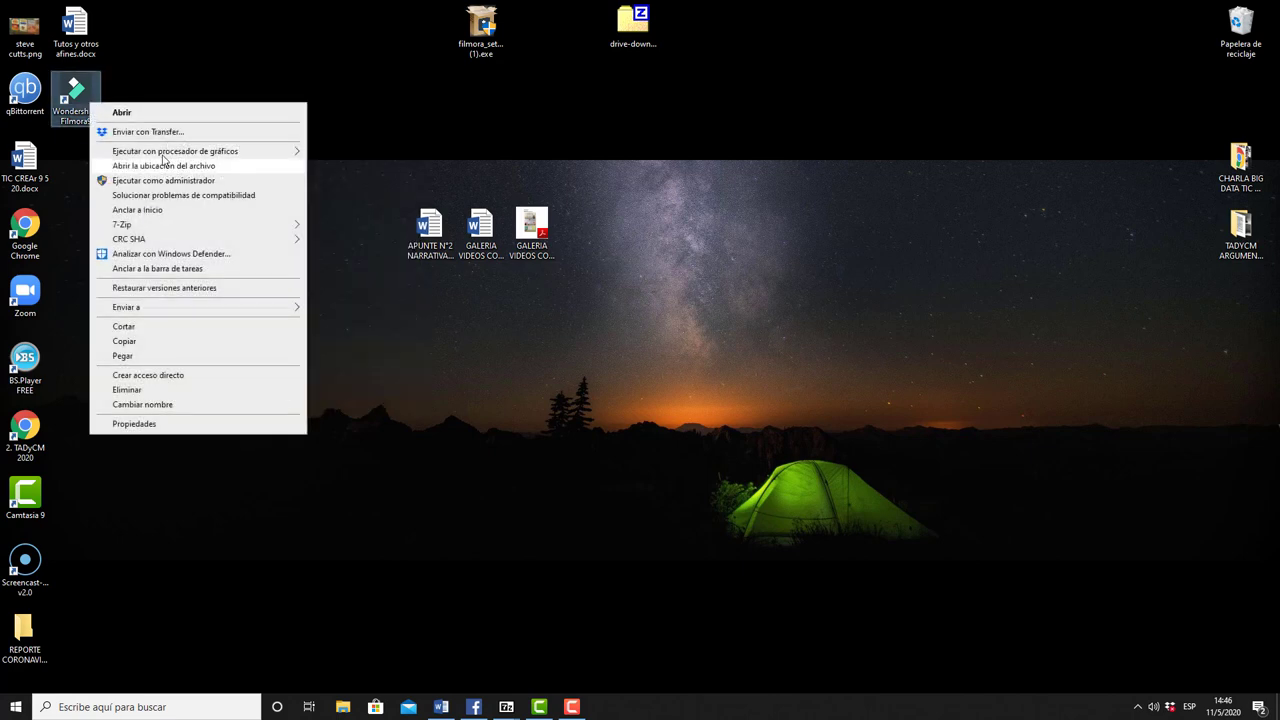
pyautogui.click(150, 166)
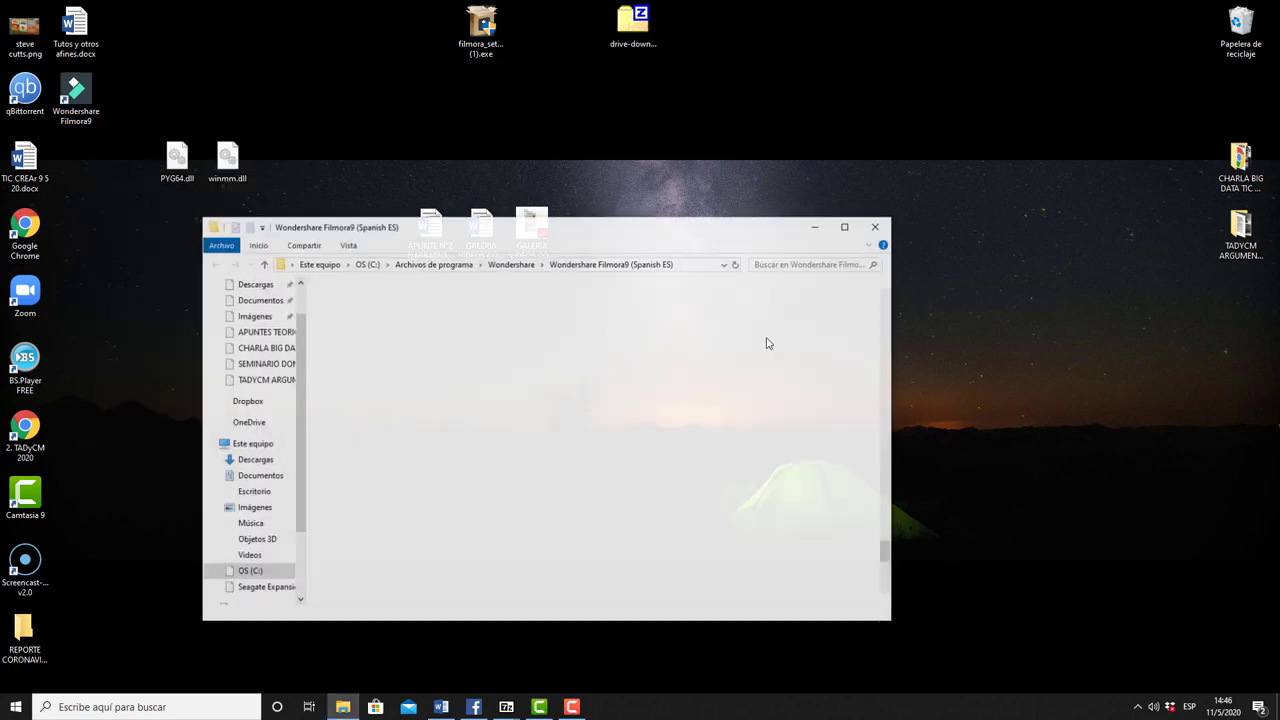
pyautogui.rightClick(762, 360)
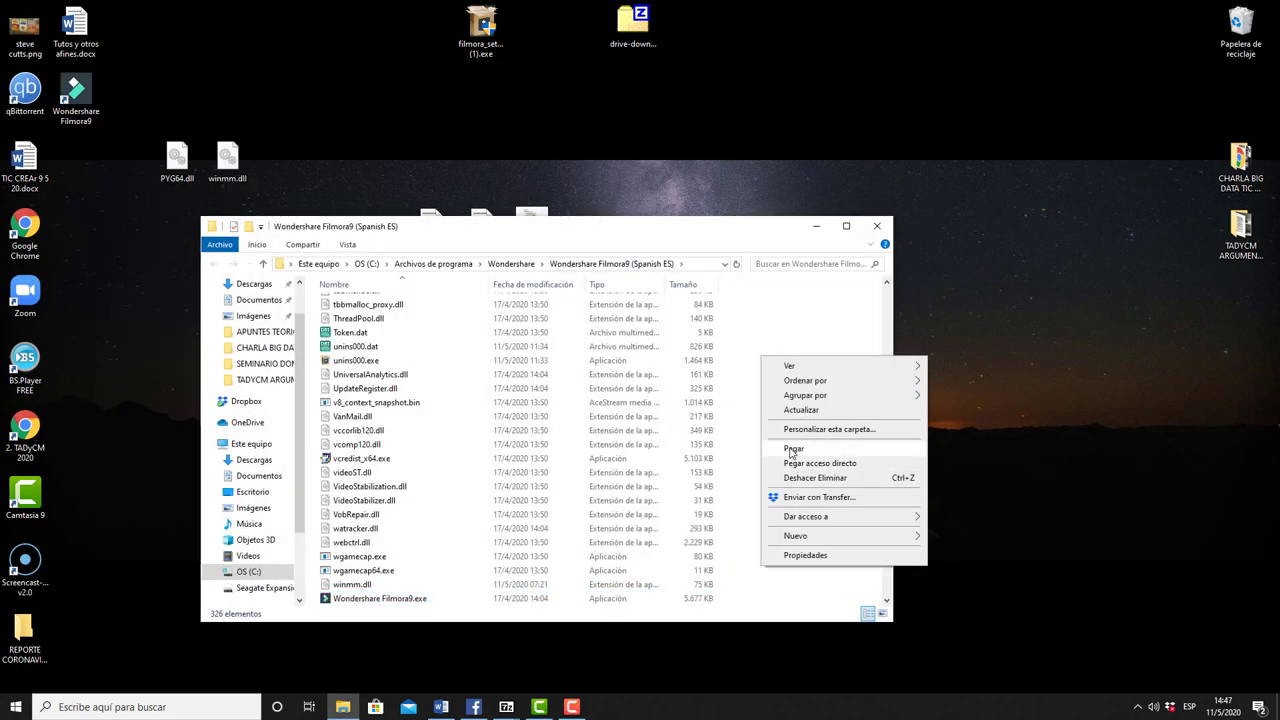
pyautogui.click(1073, 429)
pyautogui.click(884, 232)
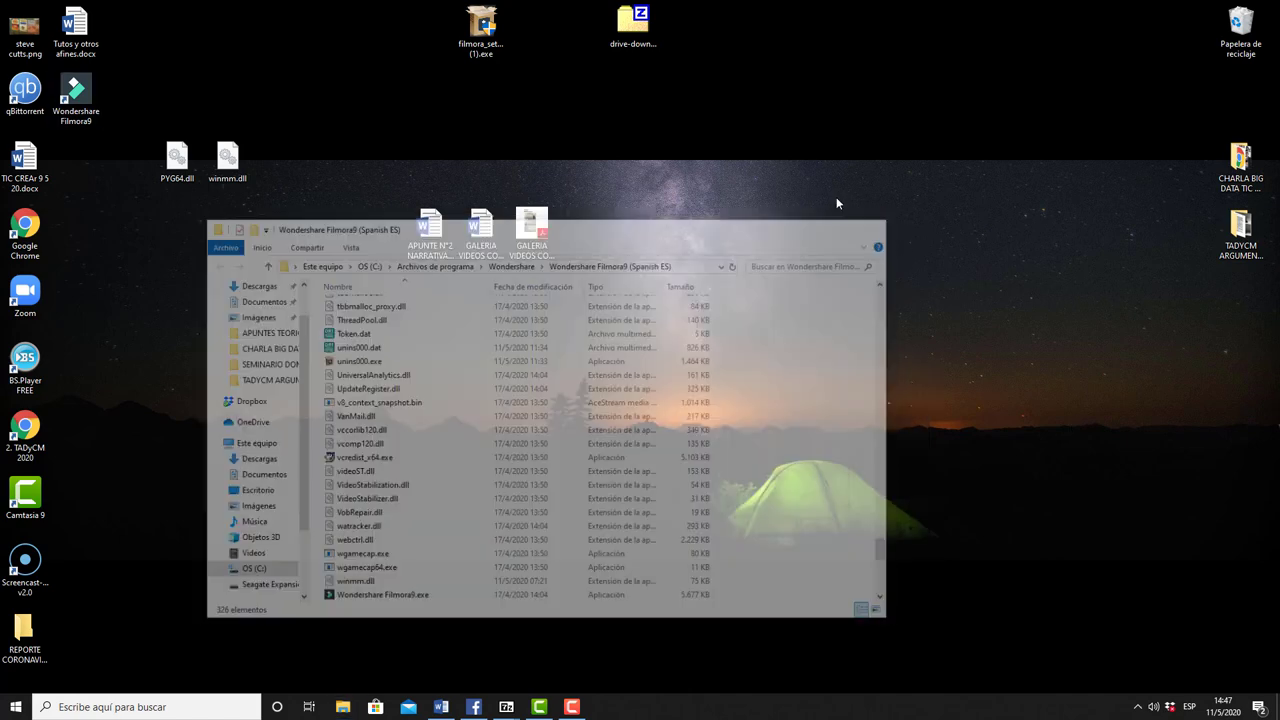